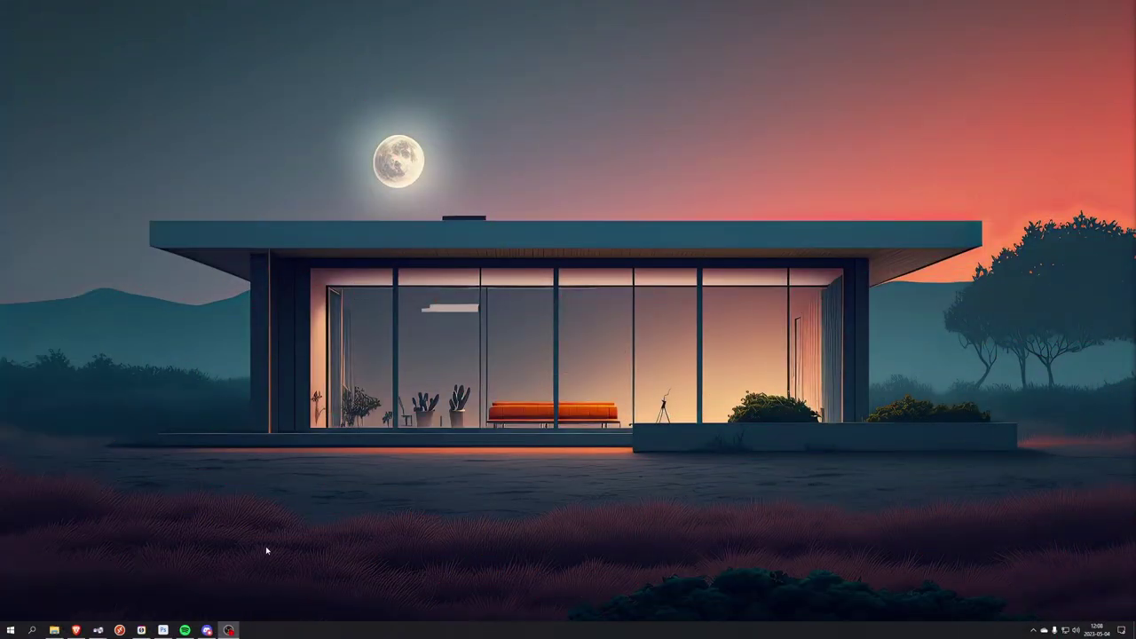
- Switch to Photoshop showing the Sea of Thieves galleon ship template
{"action": "left_click", "coordinate": [162, 629]}
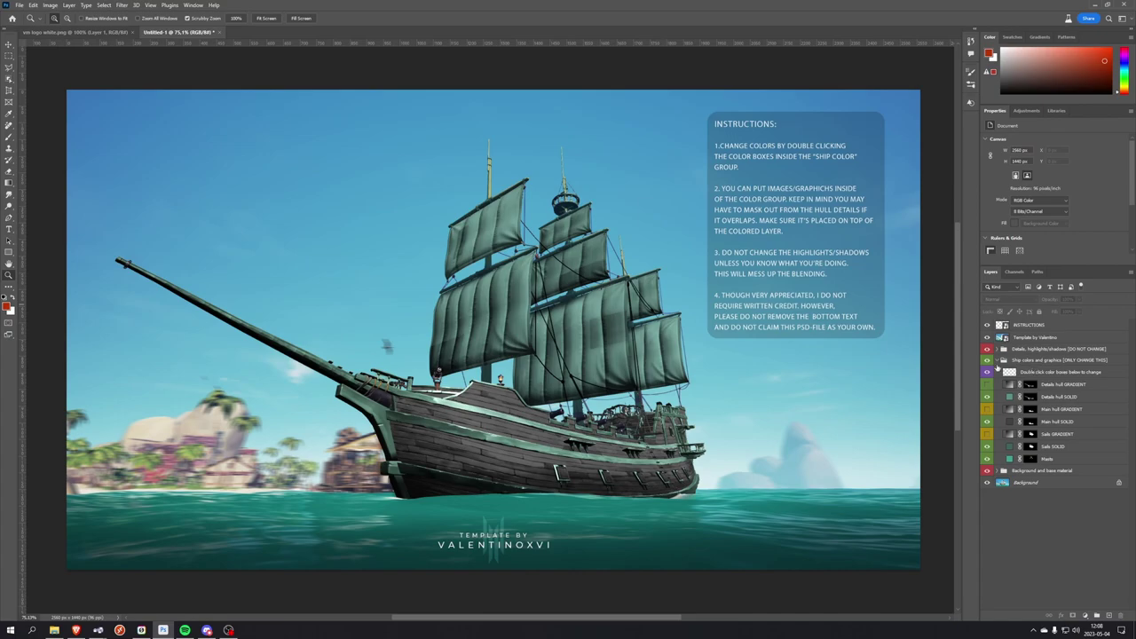
- Expand the Ship colors and graphics group and select the Masts layer
{"action": "left_click", "coordinate": [999, 361]}
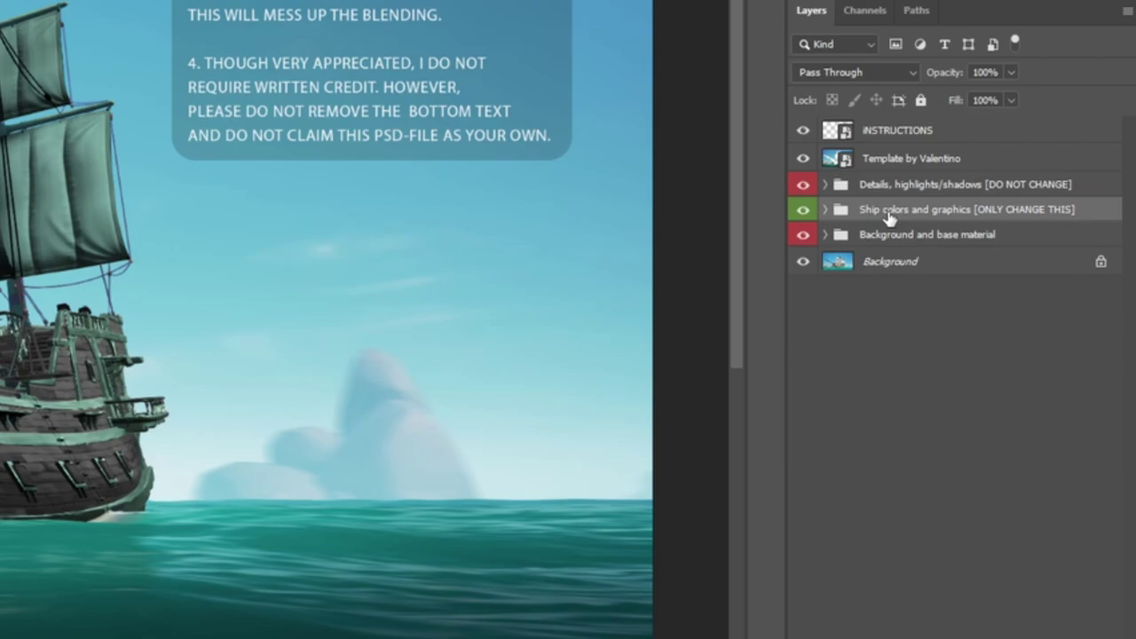
{"action": "left_click", "coordinate": [825, 210]}
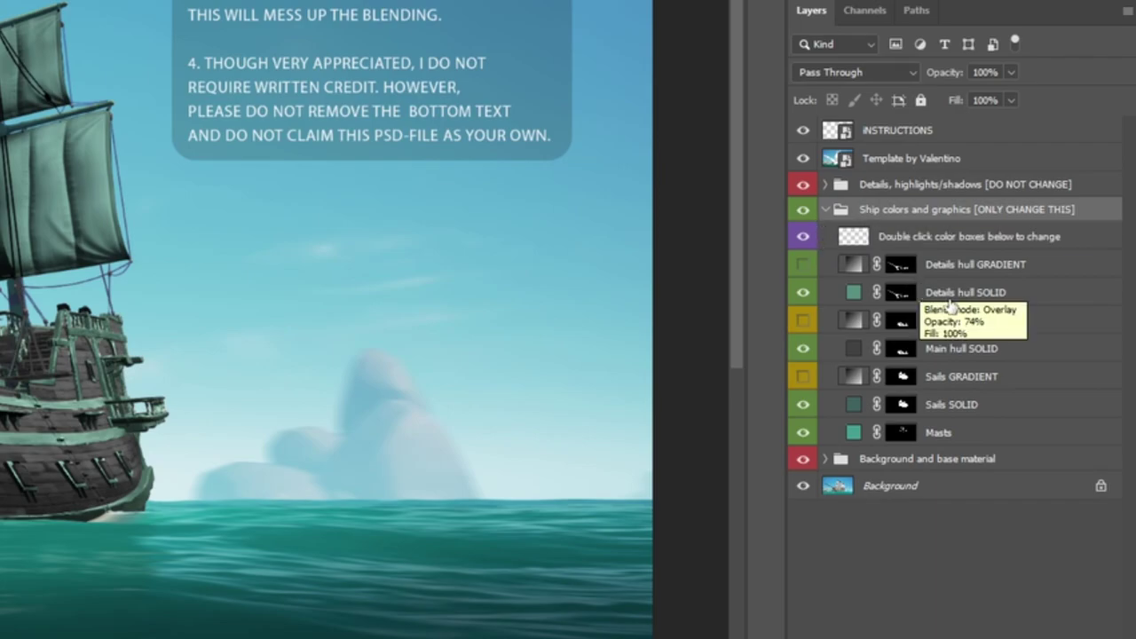
{"action": "left_click", "coordinate": [853, 292]}
{"action": "left_click", "coordinate": [853, 319]}
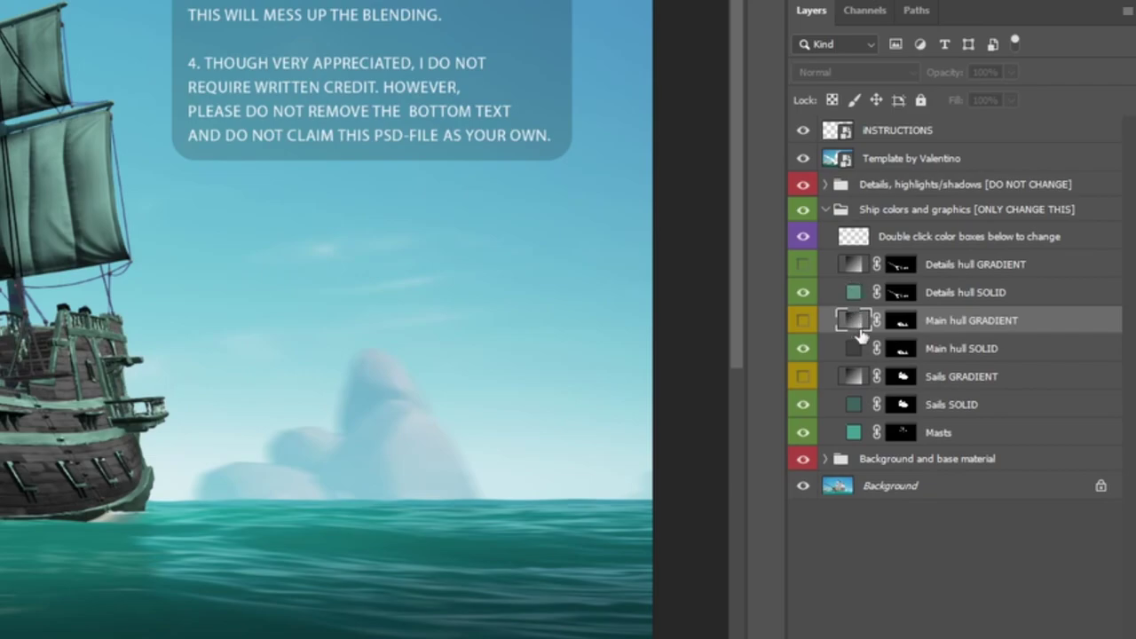
{"action": "left_click", "coordinate": [955, 405]}
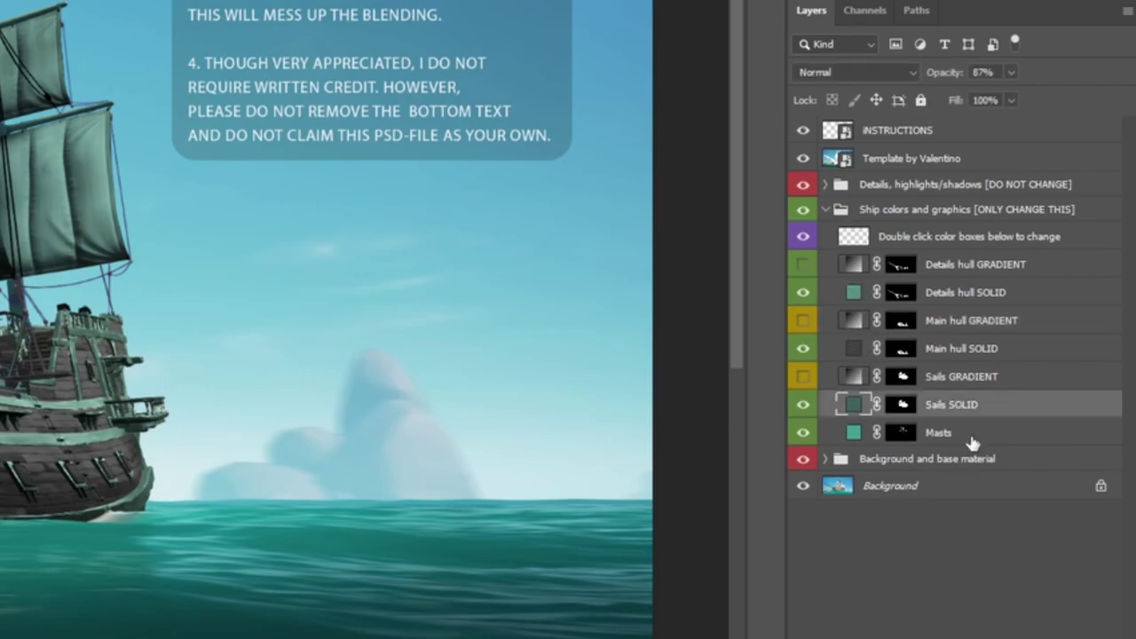
{"action": "left_click", "coordinate": [972, 437]}
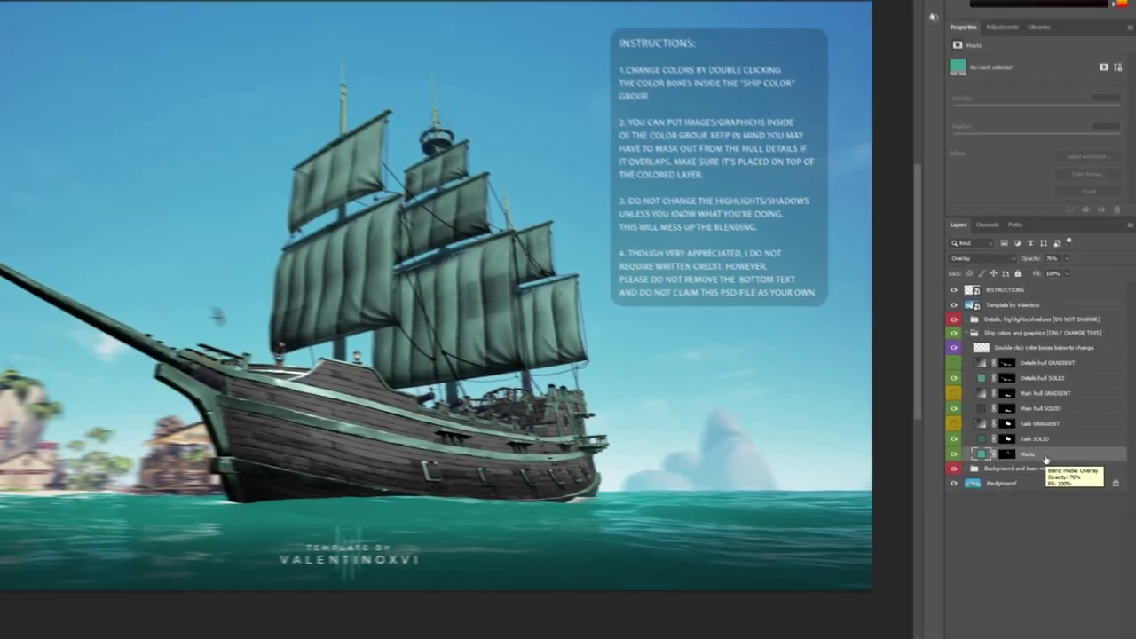
- Try a bright purple colour for the Masts fill, then cancel it
{"action": "double_click", "coordinate": [976, 453]}
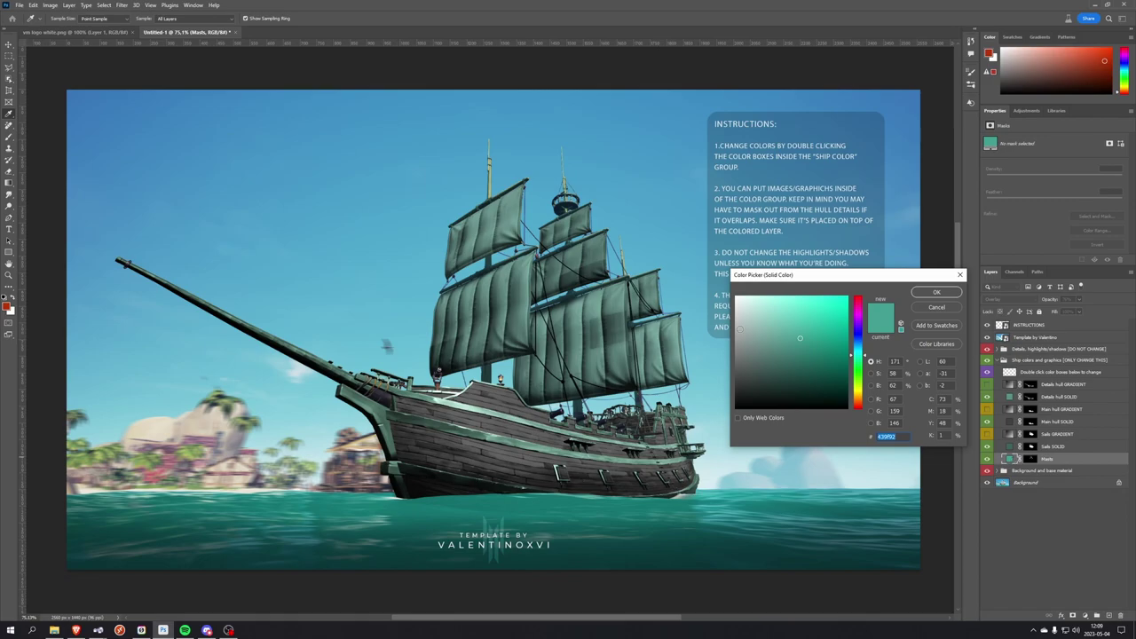
{"action": "mouse_move", "coordinate": [768, 315]}
{"action": "left_mouse_down"}
{"action": "mouse_move", "coordinate": [788, 326]}
{"action": "mouse_move", "coordinate": [800, 379]}
{"action": "left_mouse_up"}
{"action": "left_click_drag", "start_coordinate": [856, 341], "coordinate": [857, 323]}
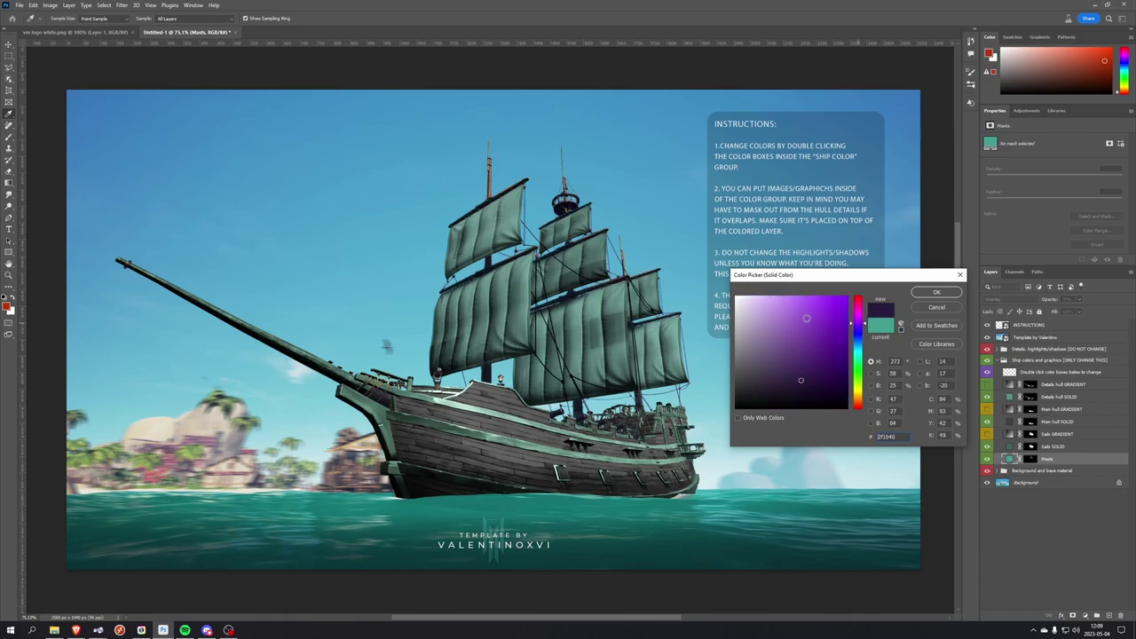
{"action": "mouse_move", "coordinate": [801, 378]}
{"action": "left_mouse_down"}
{"action": "mouse_move", "coordinate": [817, 312]}
{"action": "mouse_move", "coordinate": [835, 297]}
{"action": "left_mouse_up"}
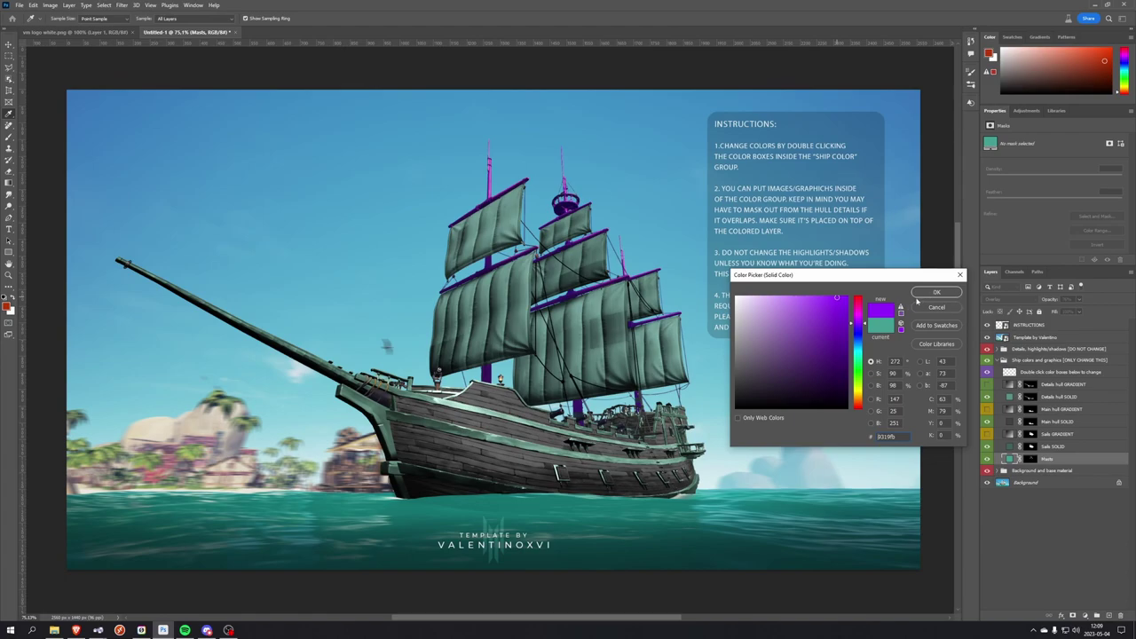
{"action": "left_click", "coordinate": [928, 309]}
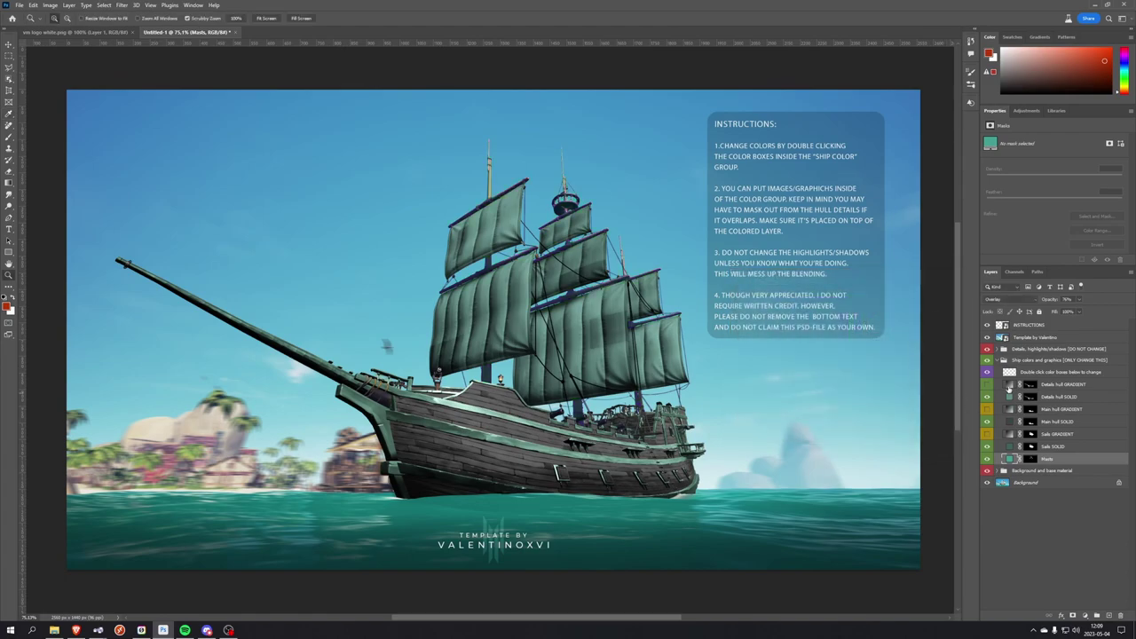
- Try teal and vivid magenta for the Sails SOLID fill, then cancel without changing it
{"action": "left_click", "coordinate": [1010, 447]}
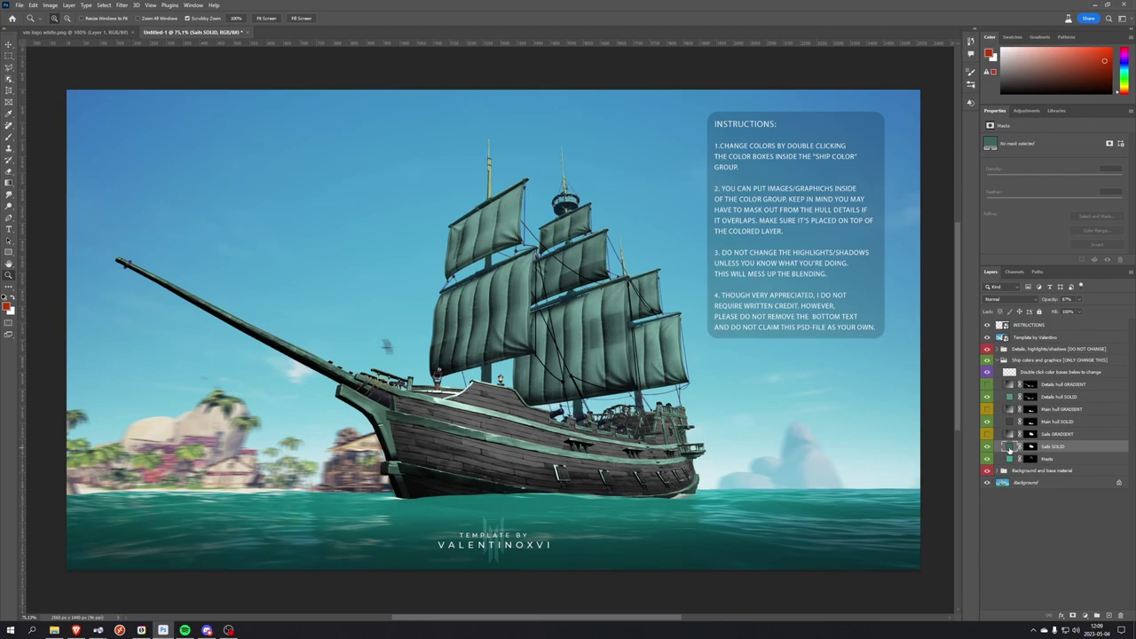
{"action": "double_click", "coordinate": [1009, 448]}
{"action": "left_click", "coordinate": [820, 338]}
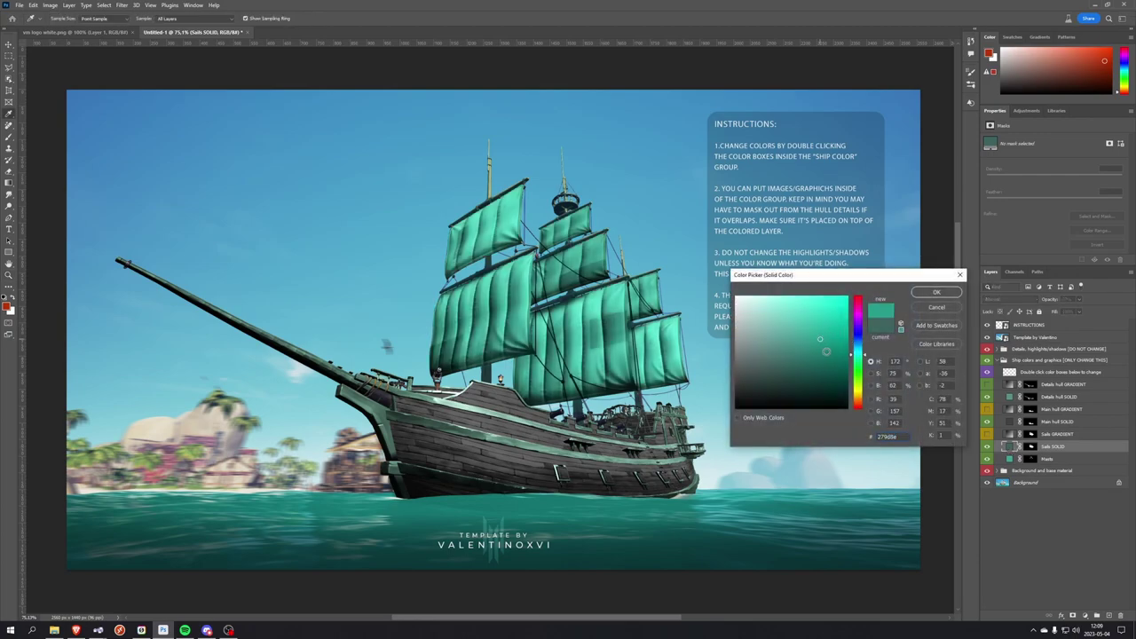
{"action": "left_click", "coordinate": [828, 352]}
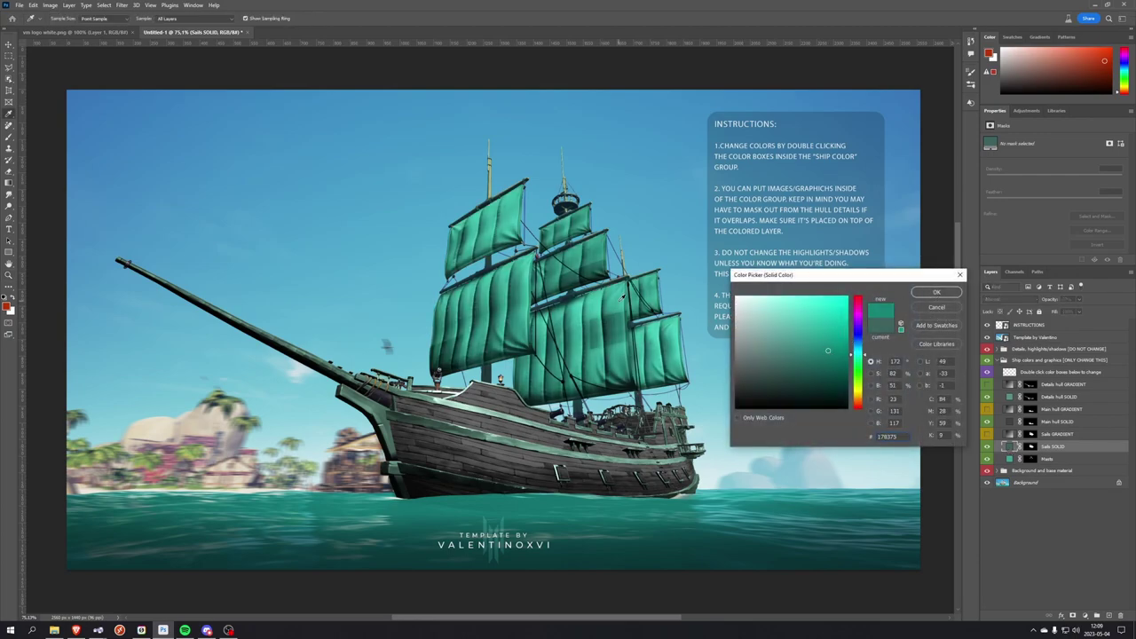
{"action": "left_click", "coordinate": [857, 313]}
{"action": "left_click", "coordinate": [801, 340]}
{"action": "left_click", "coordinate": [760, 391]}
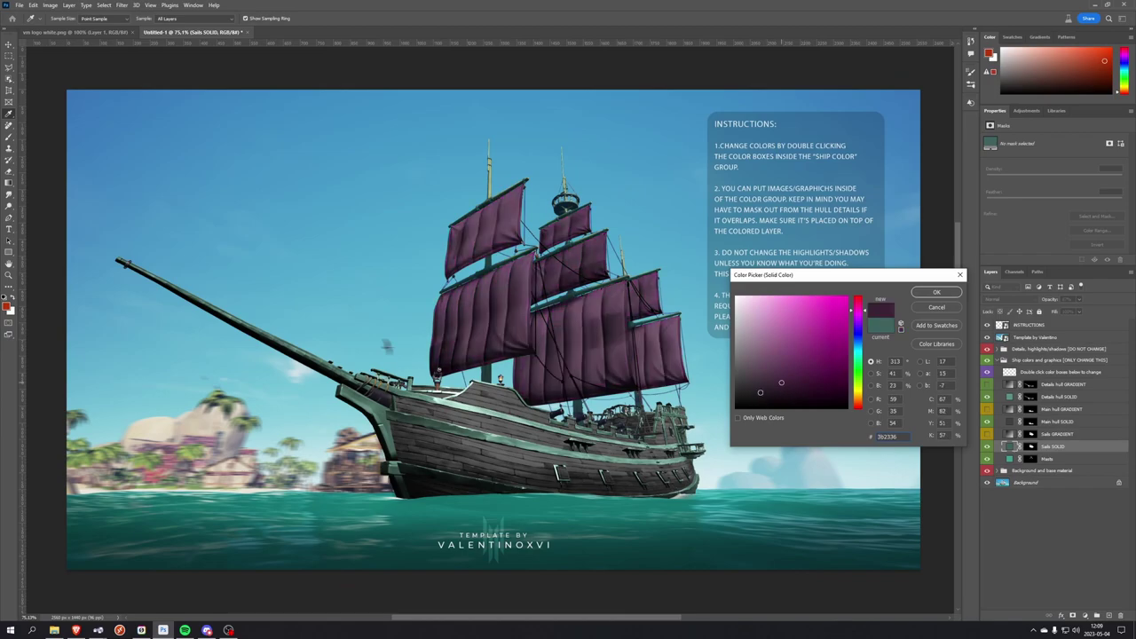
{"action": "left_click", "coordinate": [764, 351]}
{"action": "left_click", "coordinate": [818, 357]}
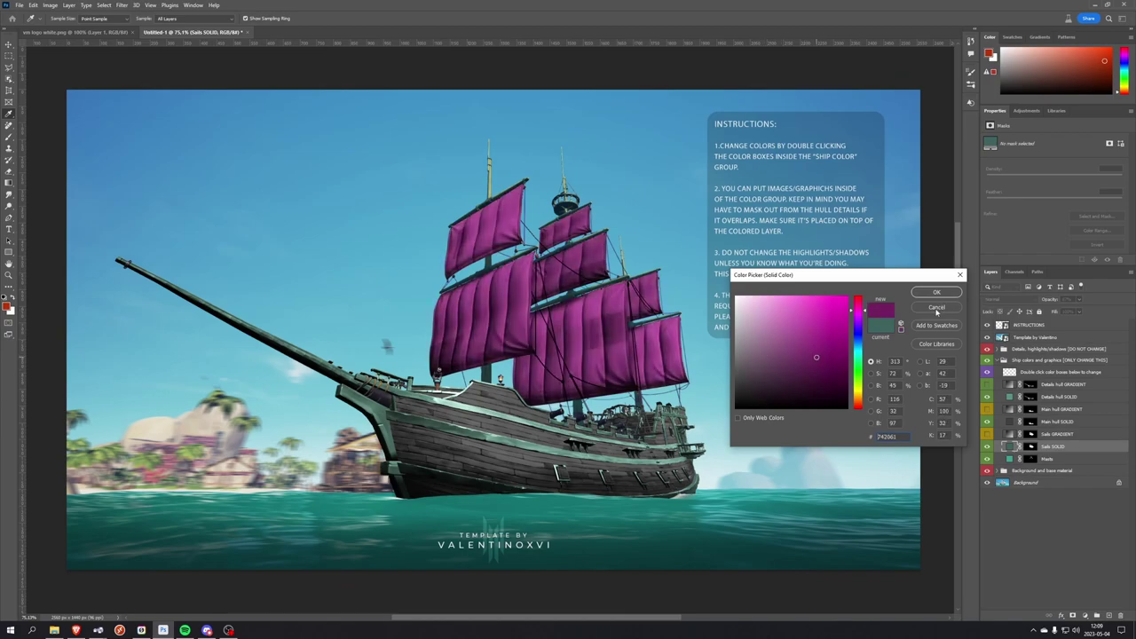
{"action": "left_click", "coordinate": [936, 307]}
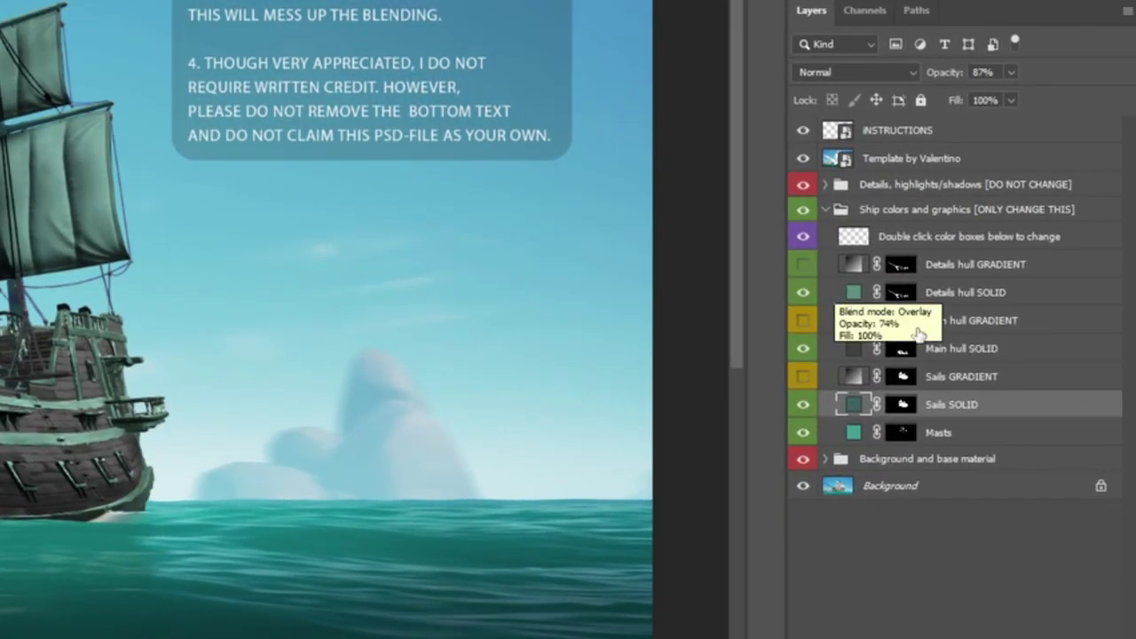
- Make the Details hull, Main hull and Sails GRADIENT layers visible
{"action": "left_click", "coordinate": [943, 380]}
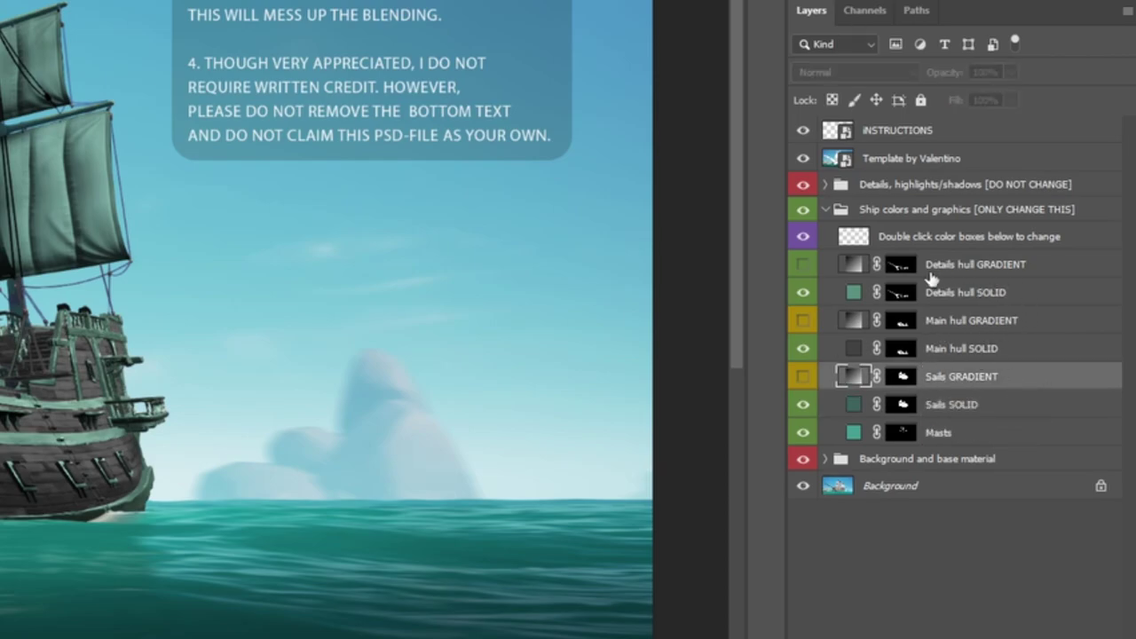
{"action": "left_click", "coordinate": [800, 266]}
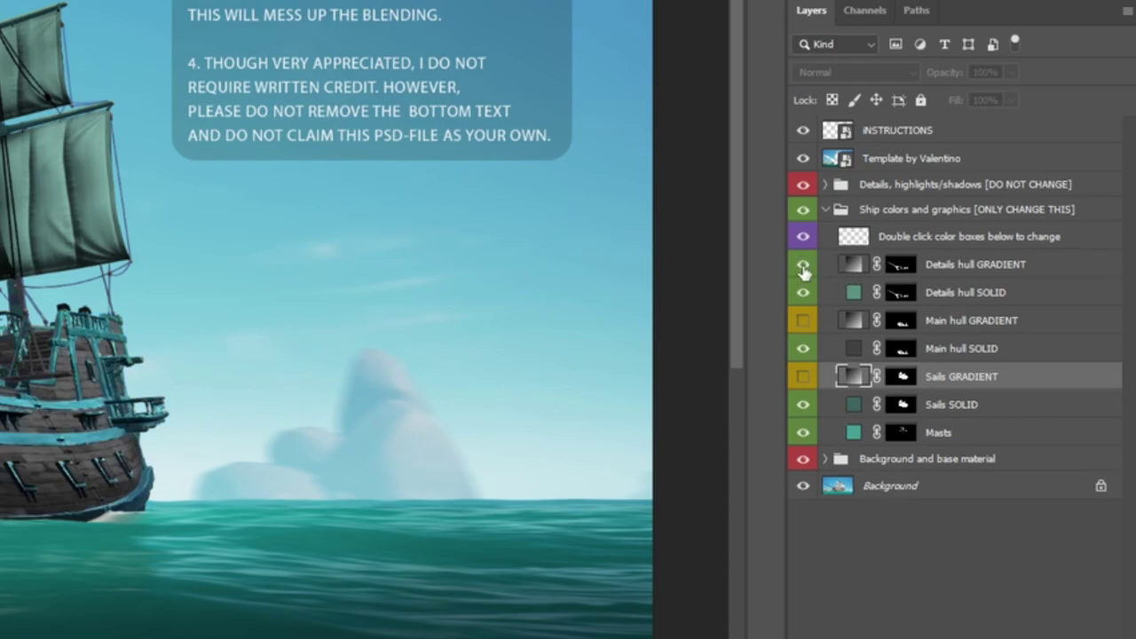
{"action": "left_click", "coordinate": [803, 321]}
{"action": "left_click", "coordinate": [802, 377]}
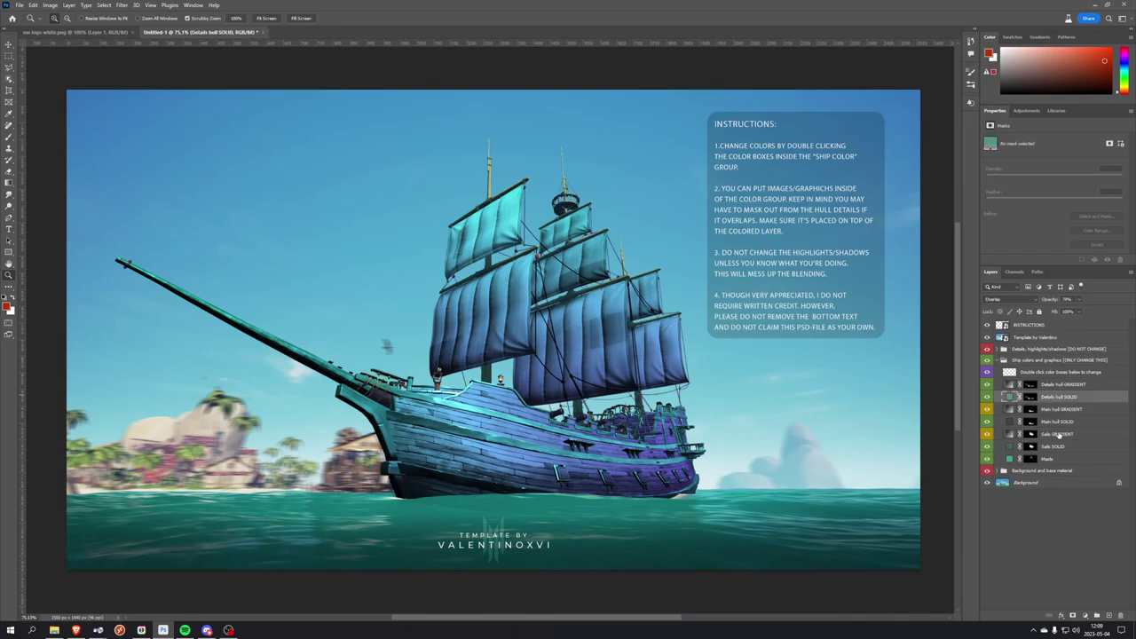
- Try a 147.99° angle and a different scale for the Sails GRADIENT fill
{"action": "left_click", "coordinate": [1045, 435]}
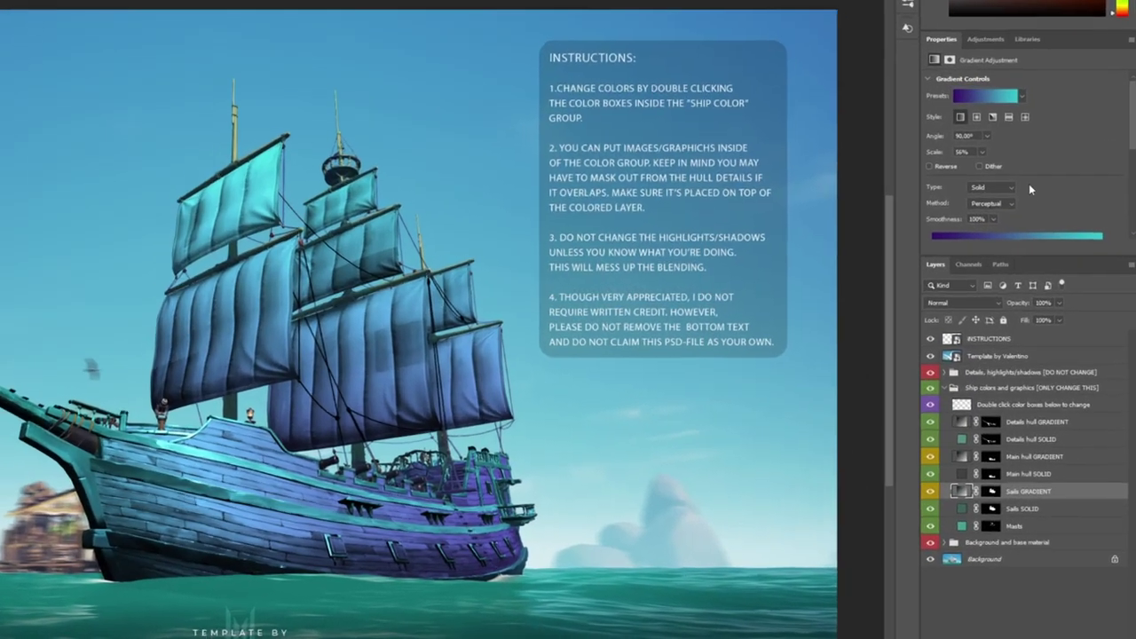
{"action": "scroll", "coordinate": [1052, 213], "scroll_direction": "down", "scroll_amount": 1}
{"action": "left_click", "coordinate": [880, 195]}
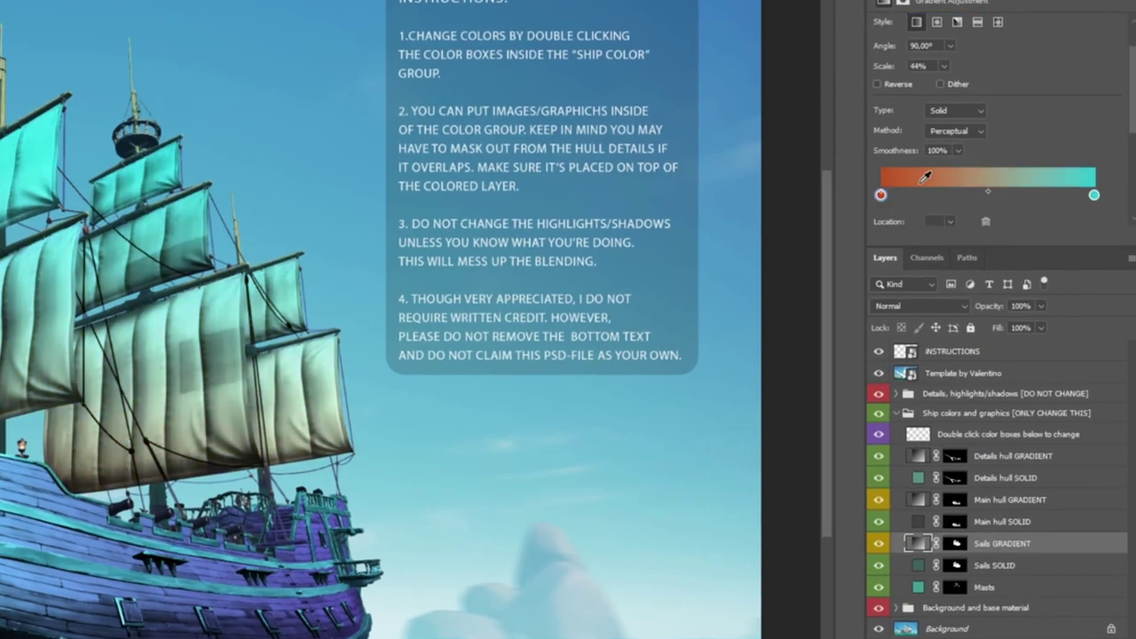
{"action": "scroll", "coordinate": [892, 202], "scroll_direction": "up", "scroll_amount": 1}
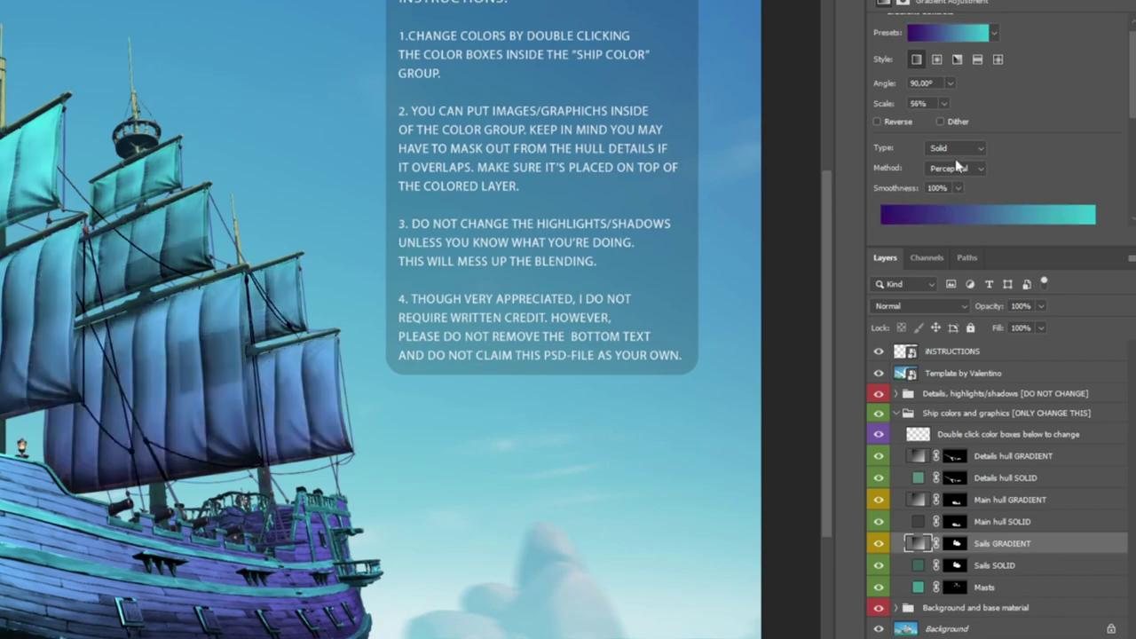
{"action": "double_click", "coordinate": [919, 543]}
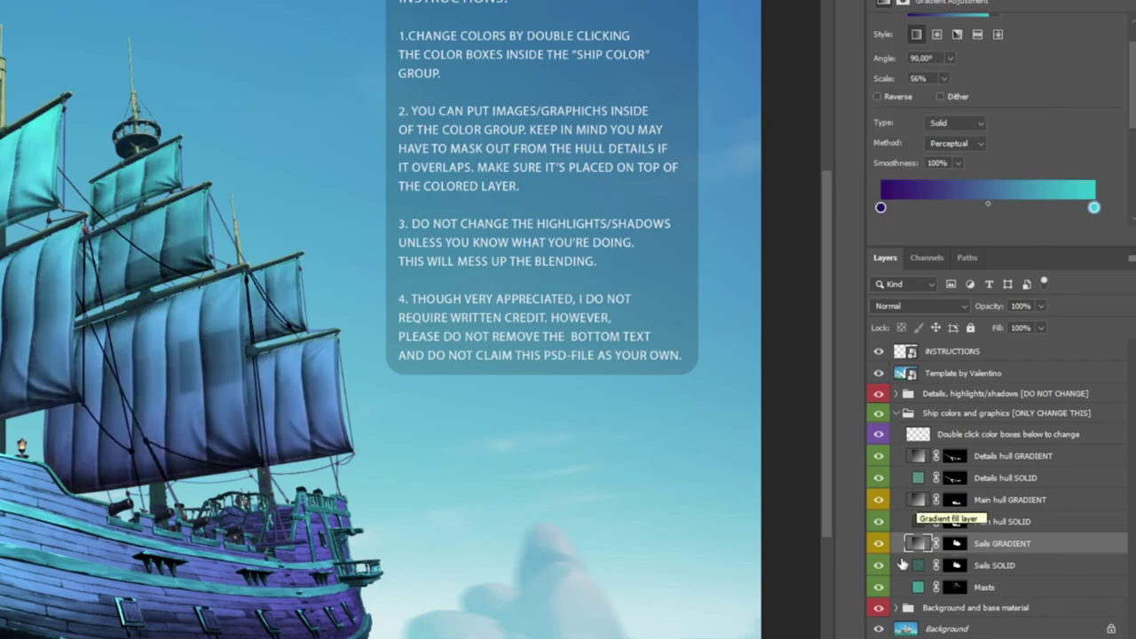
{"action": "left_click_drag", "start_coordinate": [590, 238], "coordinate": [582, 234]}
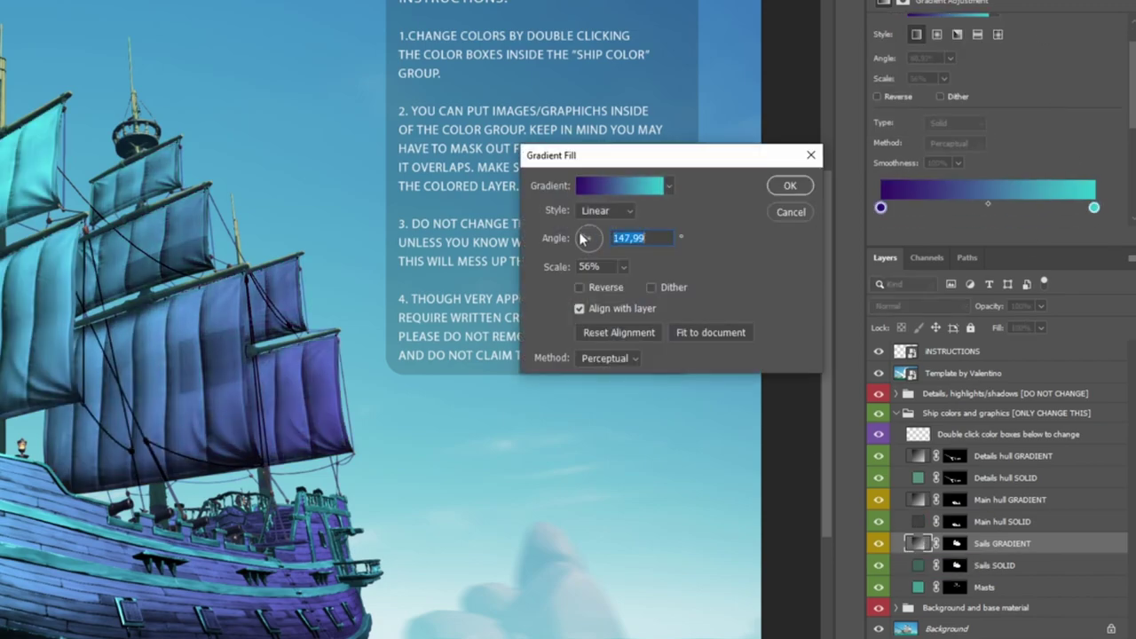
{"action": "left_click_drag", "start_coordinate": [623, 266], "coordinate": [607, 291]}
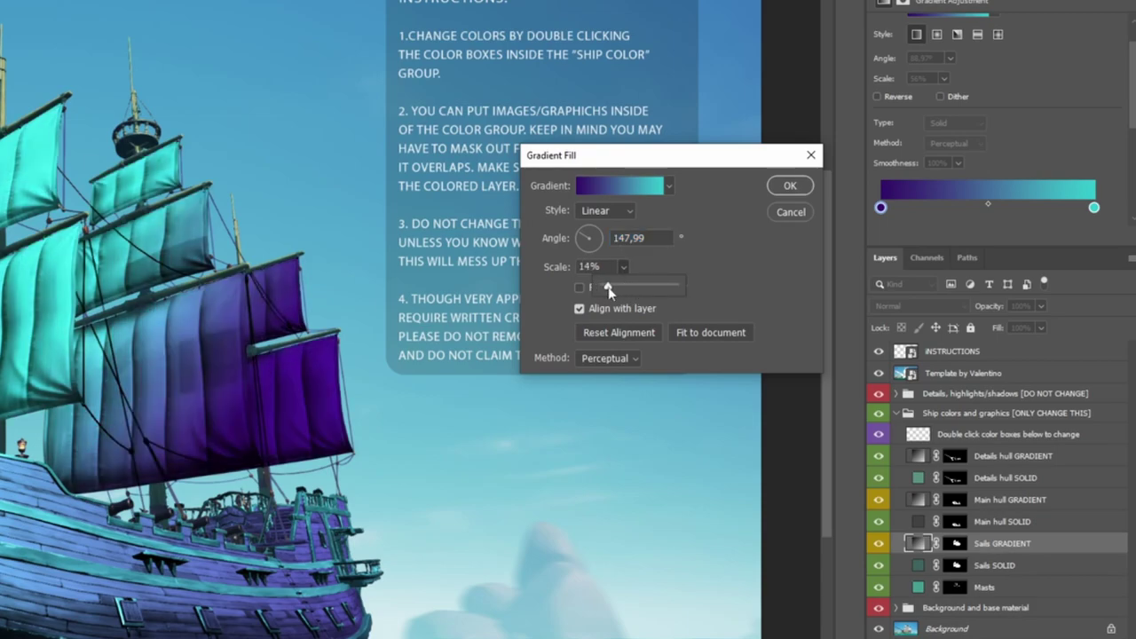
- Try green, then dark red #932d2d, for the gradient's left stop, then cancel the edits
{"action": "left_click", "coordinate": [619, 185]}
{"action": "double_click", "coordinate": [470, 578]}
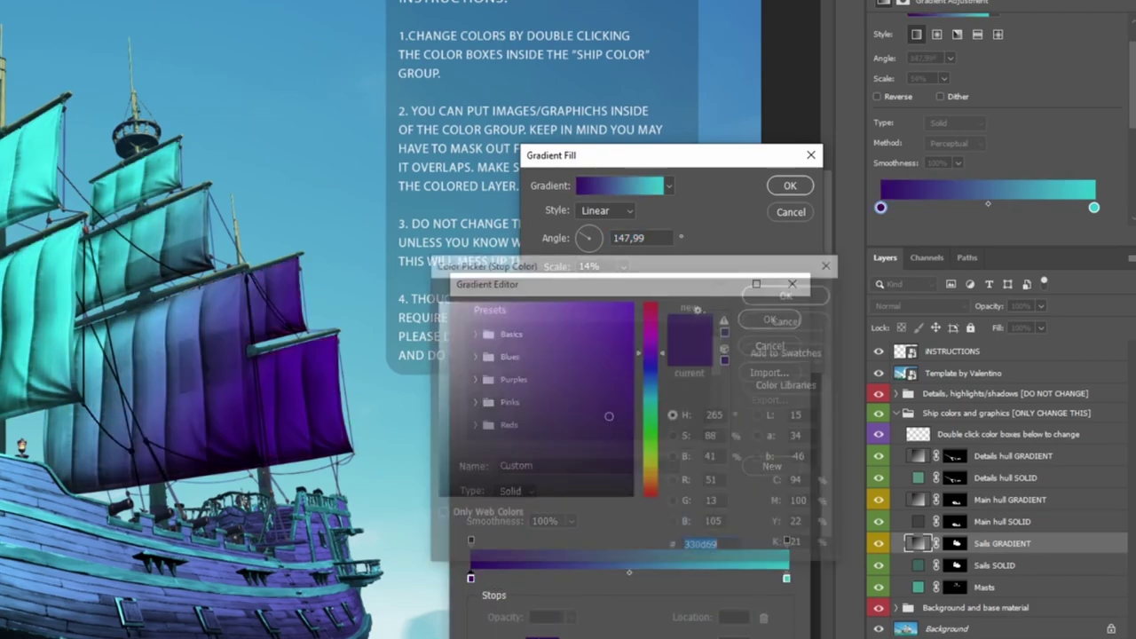
{"action": "left_click", "coordinate": [532, 327]}
{"action": "left_click_drag", "start_coordinate": [652, 351], "coordinate": [658, 499]}
{"action": "left_click", "coordinate": [705, 547]}
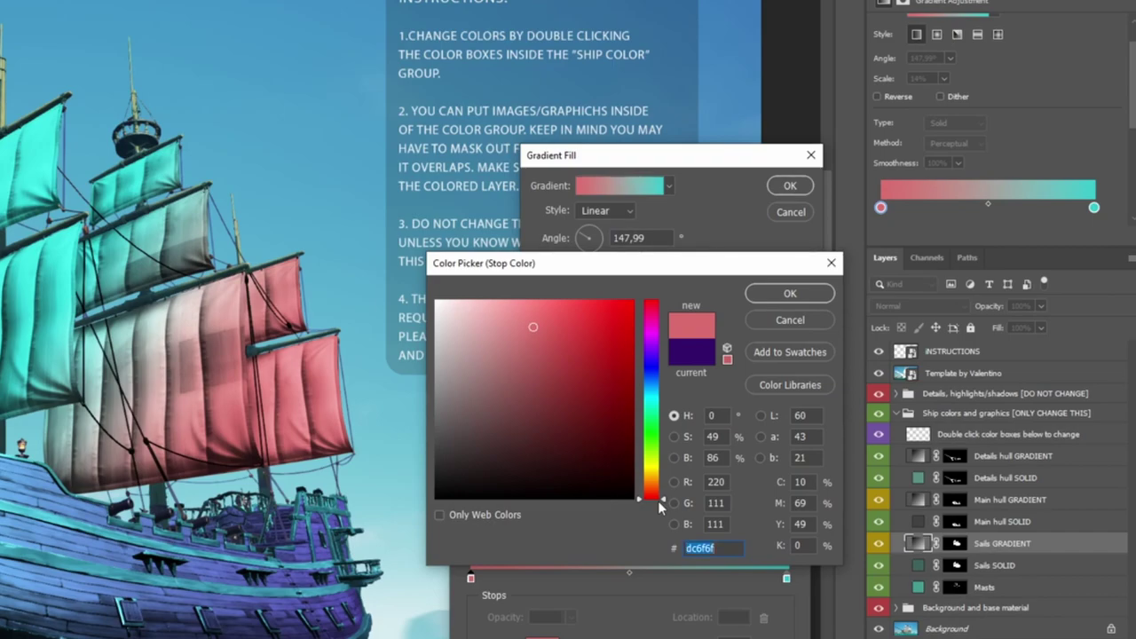
{"action": "type", "text": "932d2d"}
{"action": "left_click", "coordinate": [789, 293]}
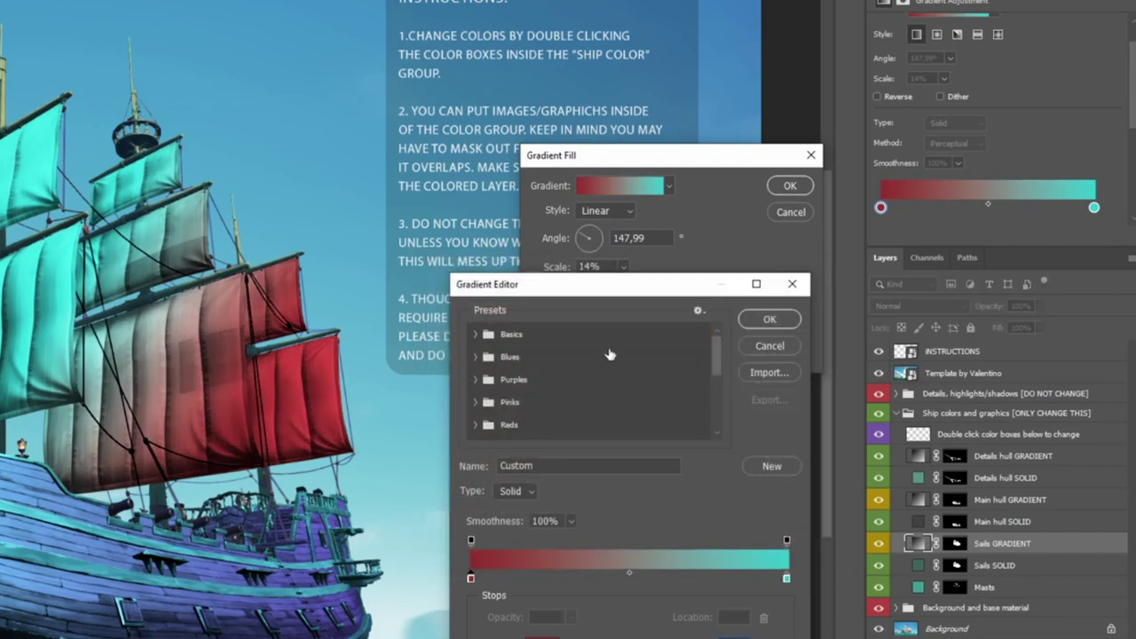
{"action": "left_click", "coordinate": [773, 350]}
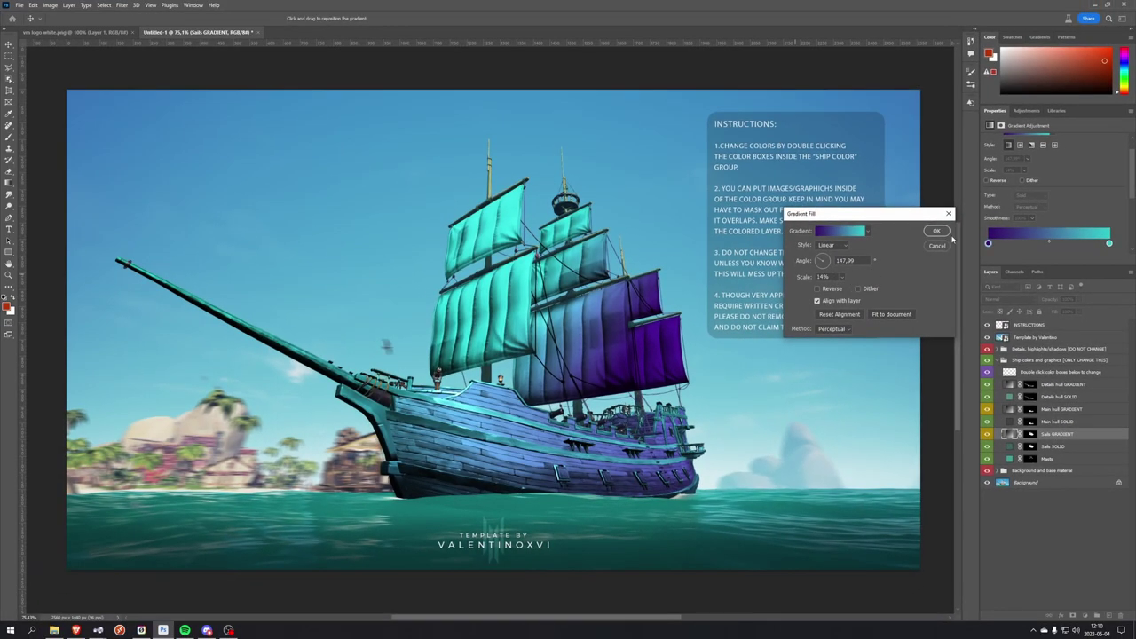
- Cancel the Gradient Fill, hide the INSTRUCTIONS layer, and switch to vm logo white.png
{"action": "left_click", "coordinate": [939, 245]}
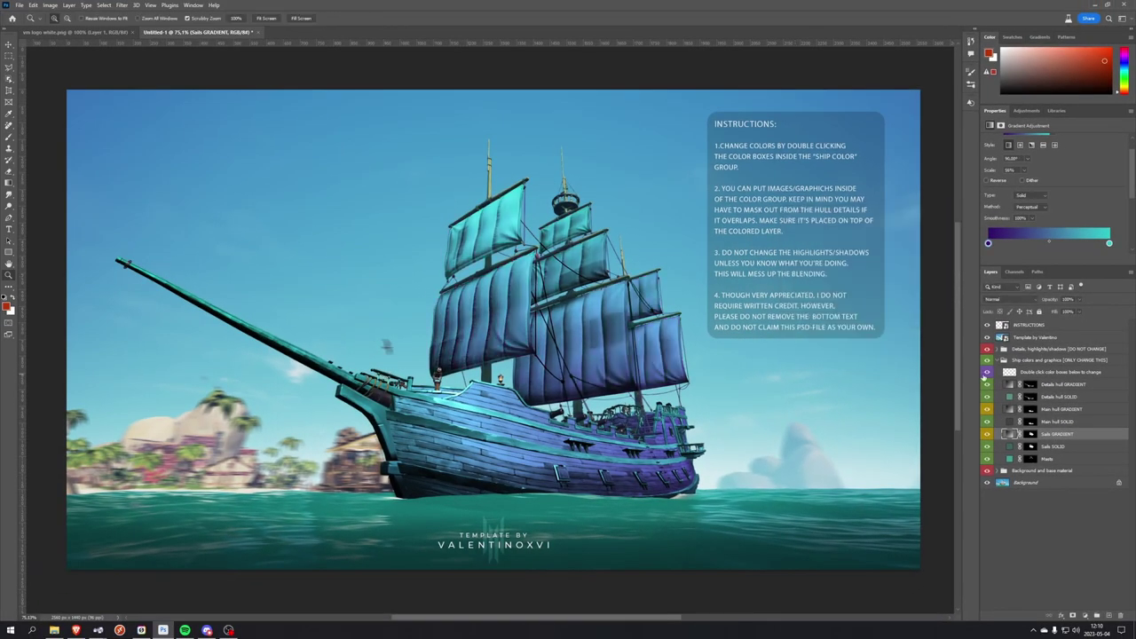
{"action": "left_click", "coordinate": [986, 325]}
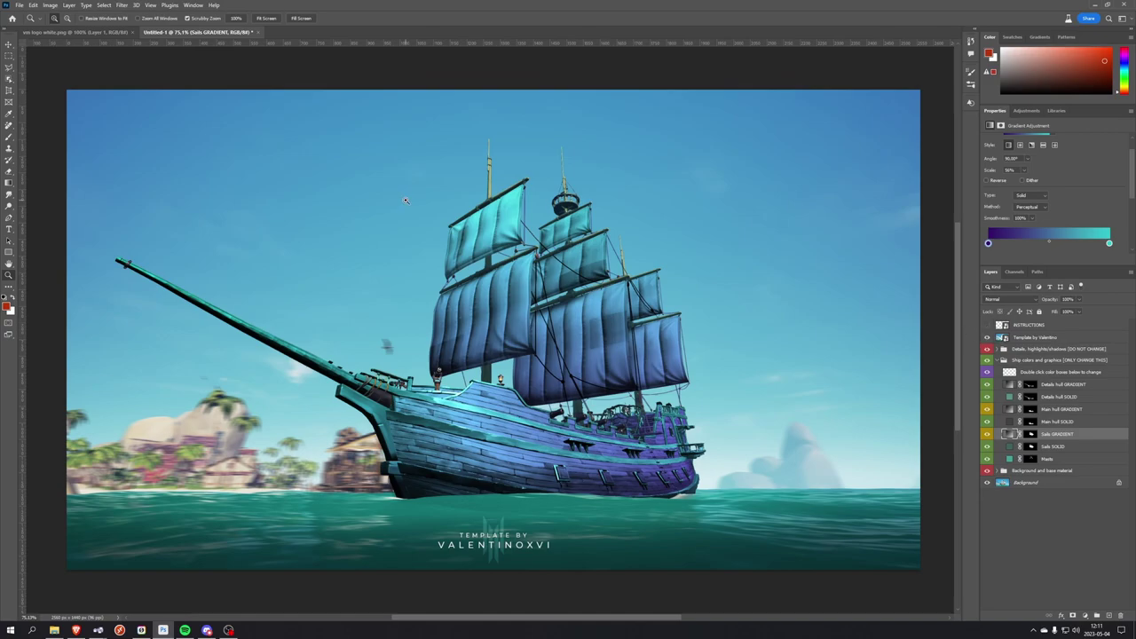
{"action": "left_click", "coordinate": [88, 35]}
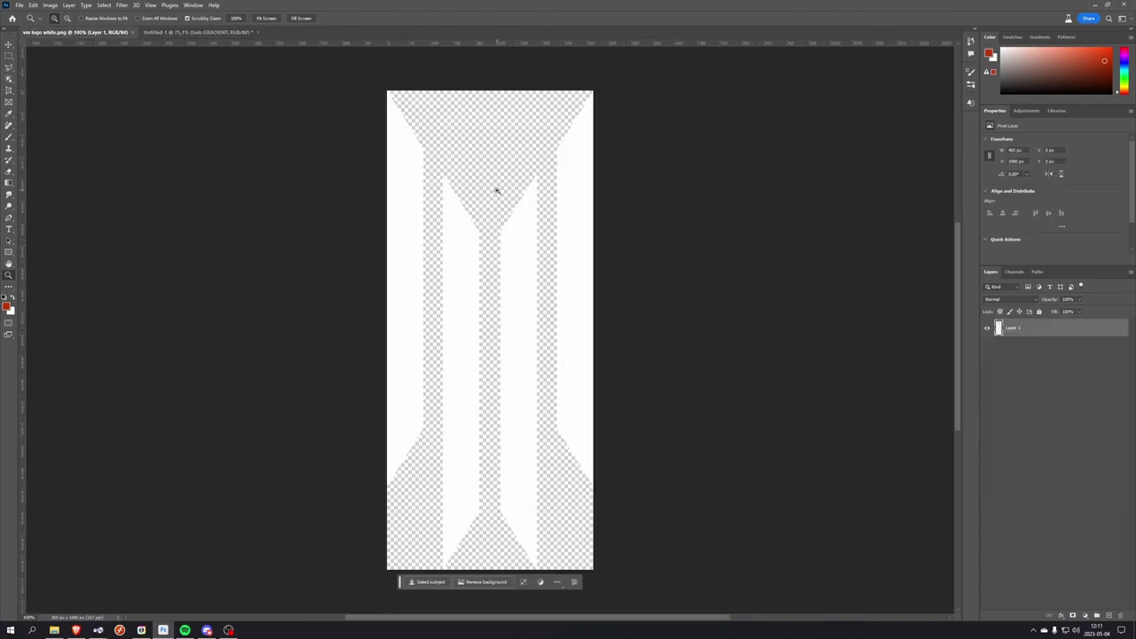
- Select the whole white logo and paste it into the ship template as a new layer
{"action": "key", "text": "ctrl+a"}
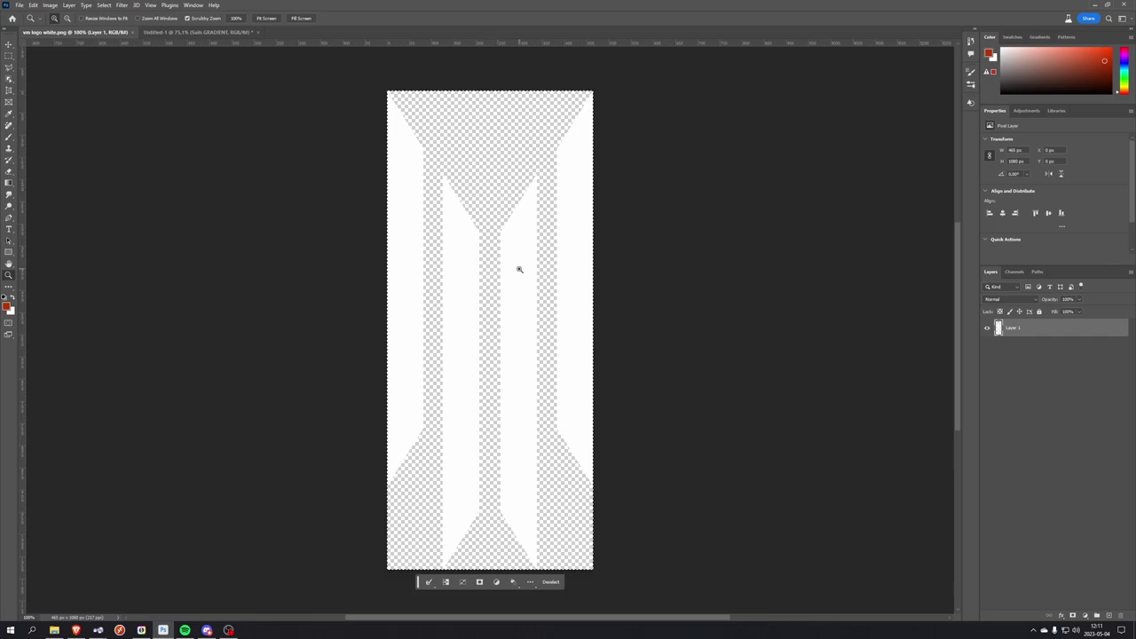
{"action": "left_click", "coordinate": [197, 32]}
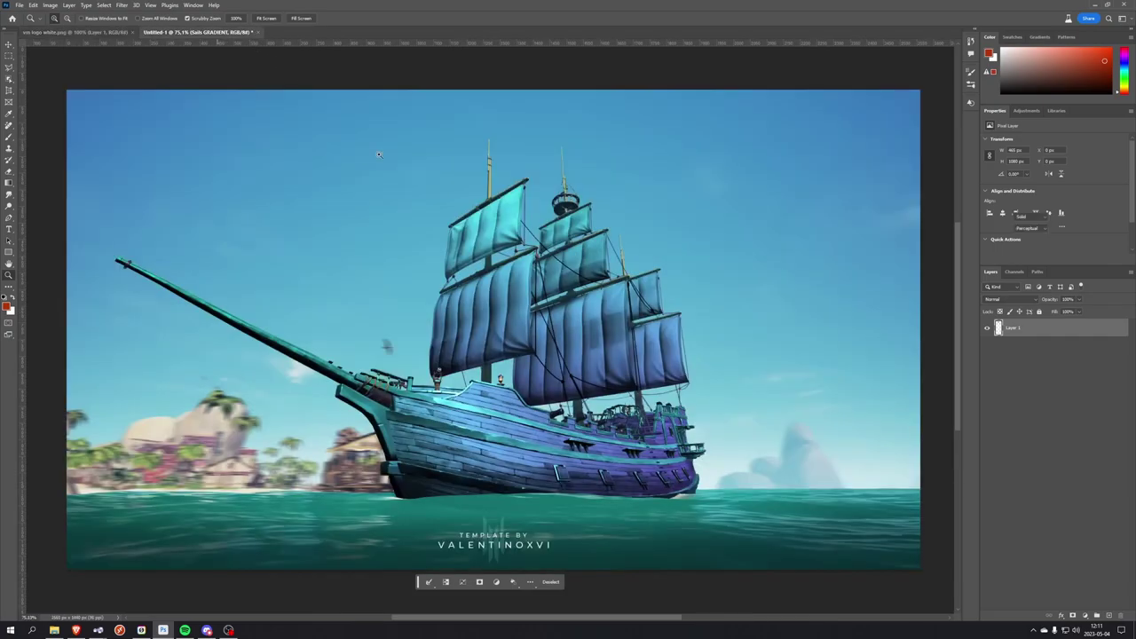
{"action": "left_click", "coordinate": [1109, 616]}
{"action": "key", "text": "ctrl+v"}
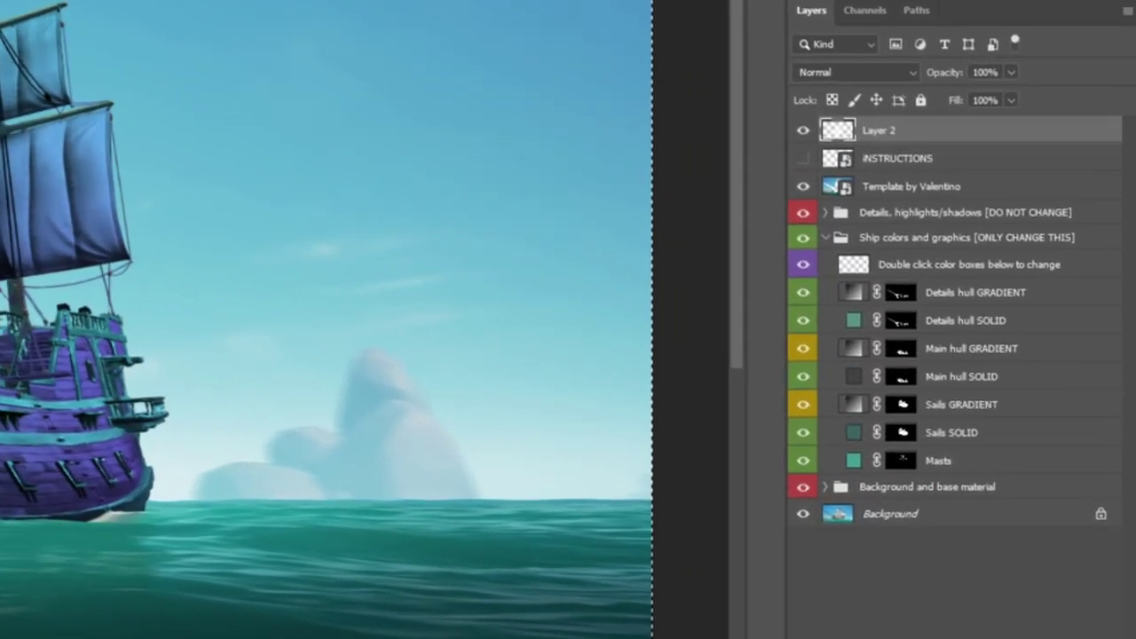
- Hide Layer 2 and add an empty Layer 3 above Sails GRADIENT
{"action": "left_click", "coordinate": [802, 131]}
{"action": "left_click", "coordinate": [974, 410]}
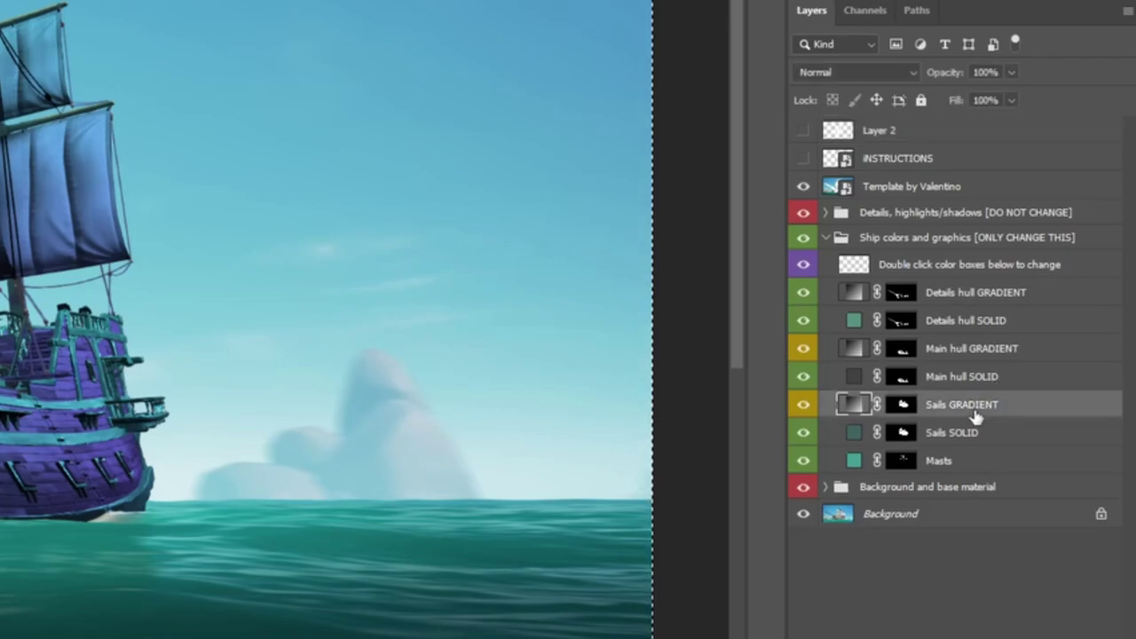
{"action": "left_click", "coordinate": [938, 378]}
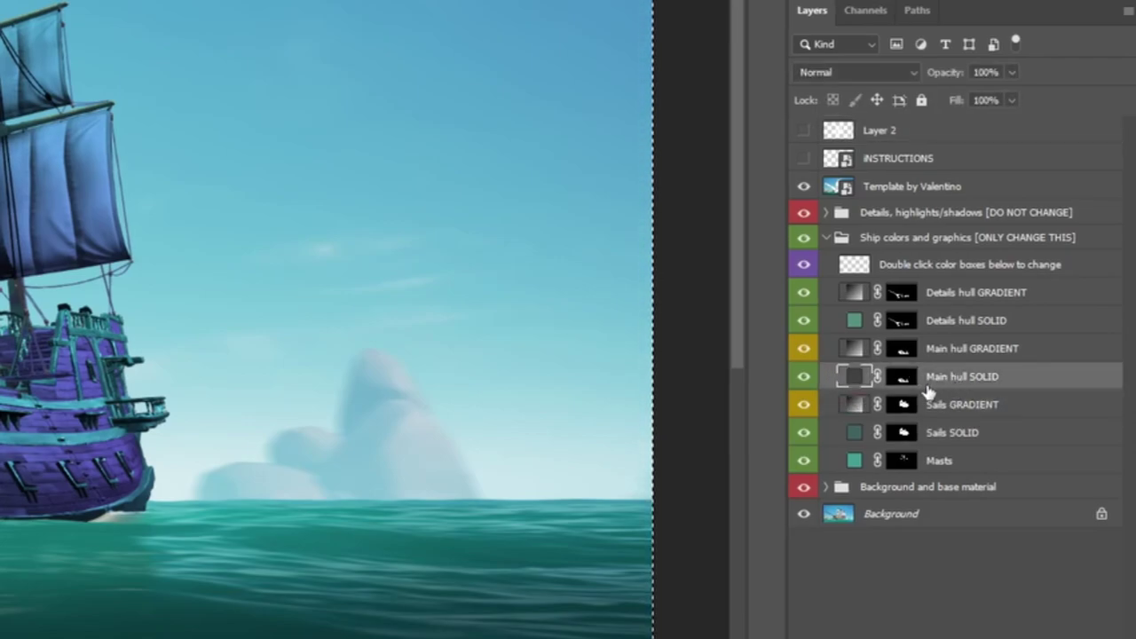
{"action": "left_click", "coordinate": [830, 404]}
{"action": "key", "text": "ctrl+shift+alt+n"}
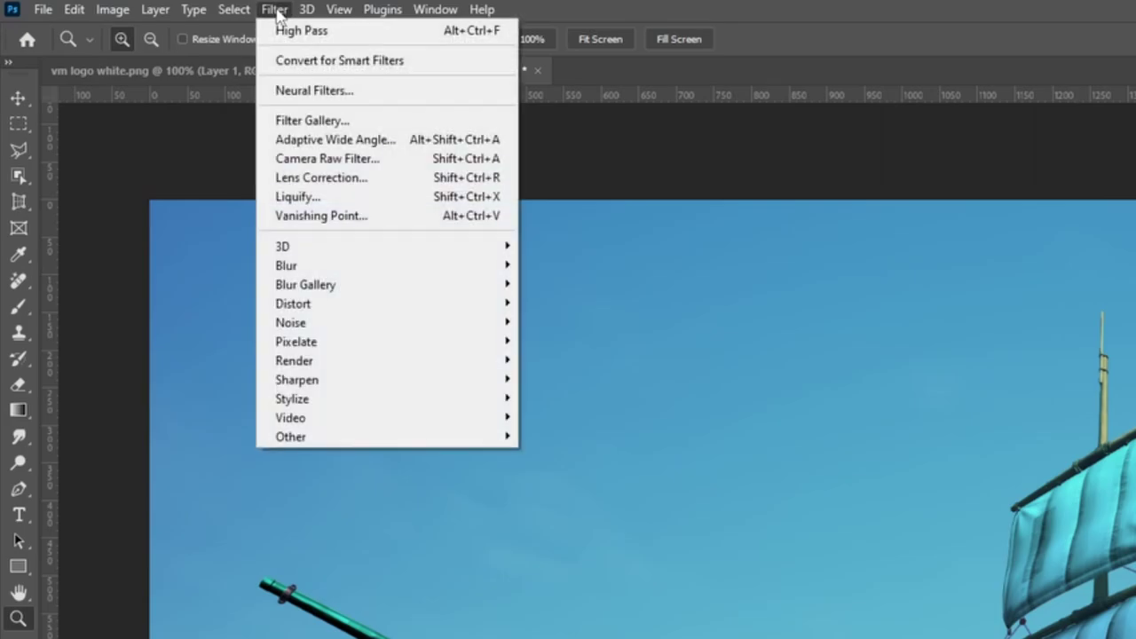
- In Vanishing Point, paste the white logo and move it toward the ship
{"action": "left_click", "coordinate": [380, 218]}
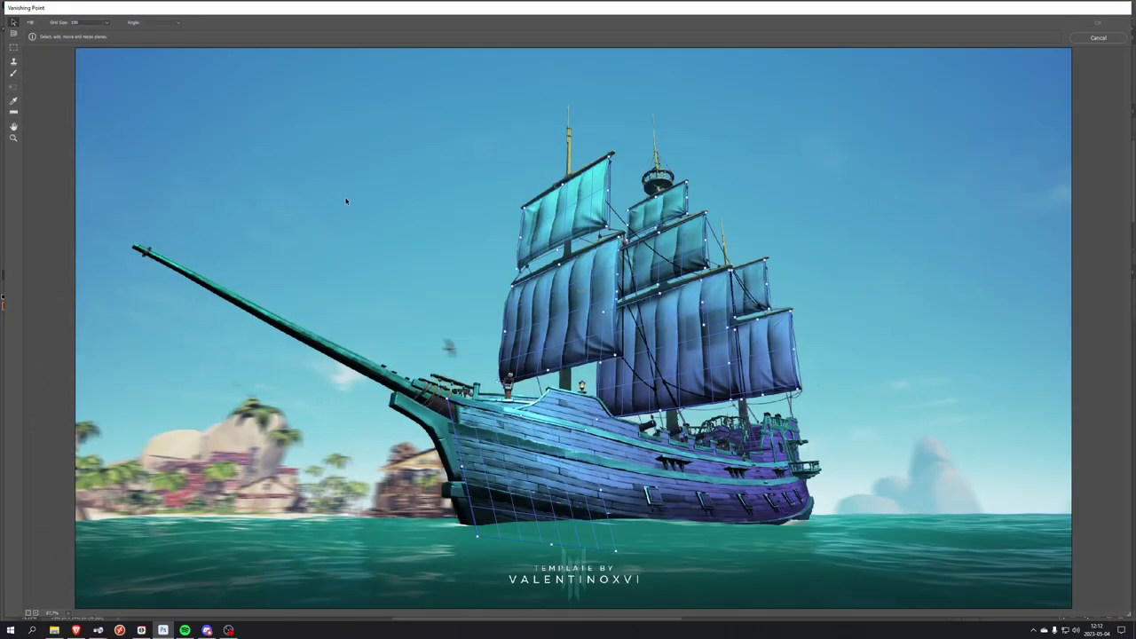
{"action": "key", "text": "ctrl+v"}
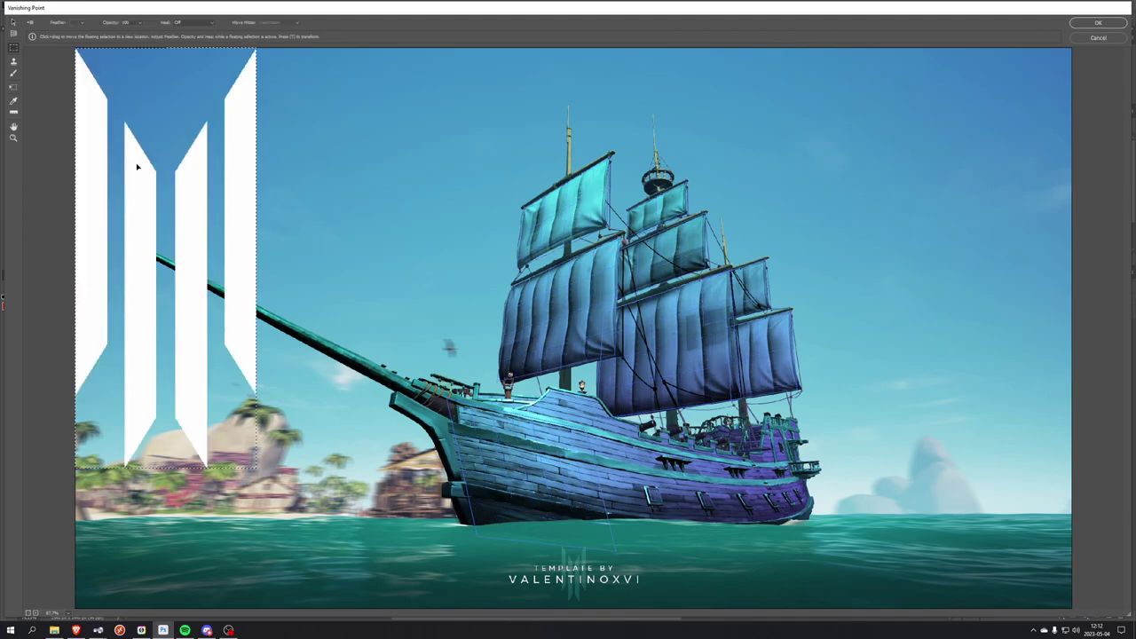
{"action": "left_click_drag", "start_coordinate": [186, 195], "coordinate": [338, 264]}
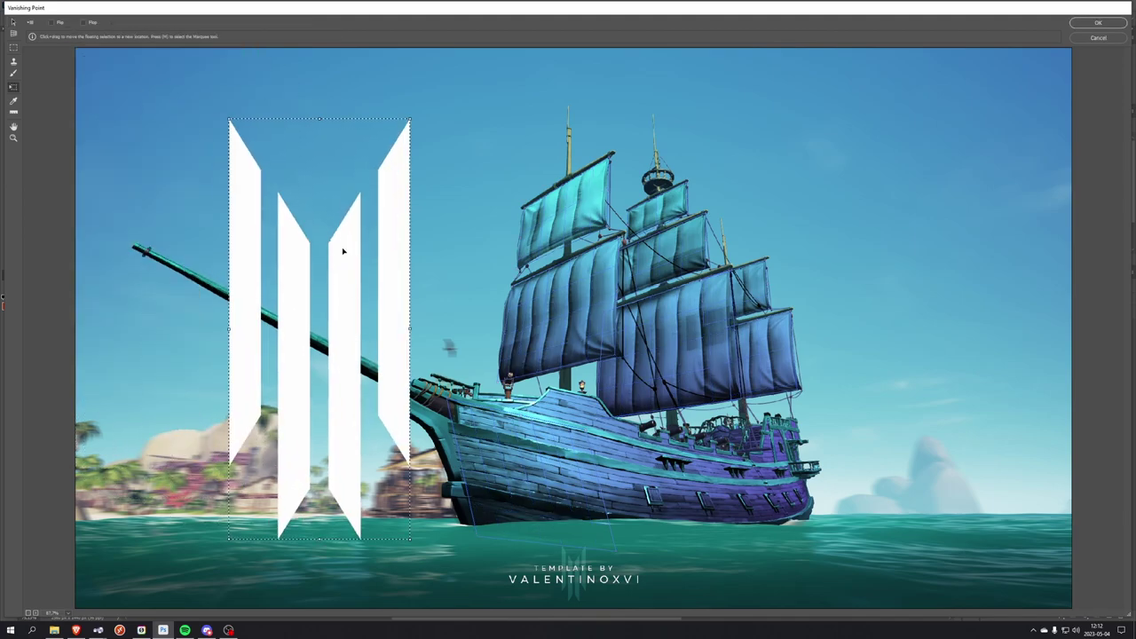
- Scale the logo down and fit it in perspective onto the front sail, rotated slightly
{"action": "left_click", "coordinate": [13, 86]}
{"action": "left_click_drag", "start_coordinate": [228, 118], "coordinate": [346, 391]}
{"action": "left_click_drag", "start_coordinate": [409, 534], "coordinate": [396, 508]}
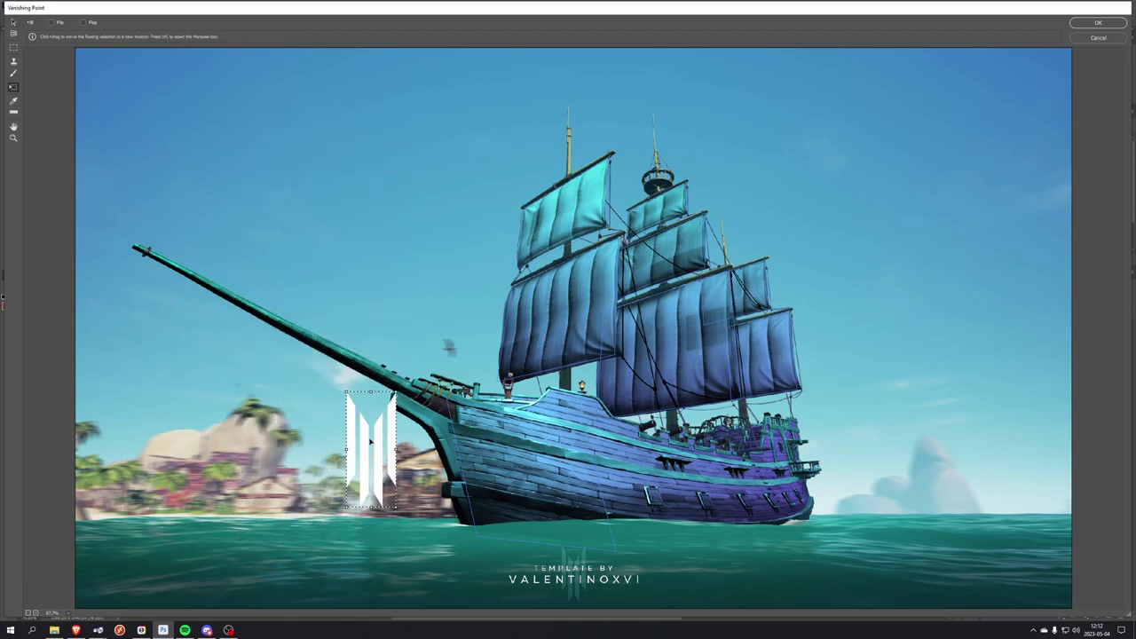
{"action": "mouse_move", "coordinate": [368, 459]}
{"action": "left_mouse_down"}
{"action": "mouse_move", "coordinate": [549, 326]}
{"action": "mouse_move", "coordinate": [361, 409]}
{"action": "mouse_move", "coordinate": [370, 453]}
{"action": "left_mouse_up"}
{"action": "left_click_drag", "start_coordinate": [395, 508], "coordinate": [393, 499]}
{"action": "left_click_drag", "start_coordinate": [362, 435], "coordinate": [546, 320]}
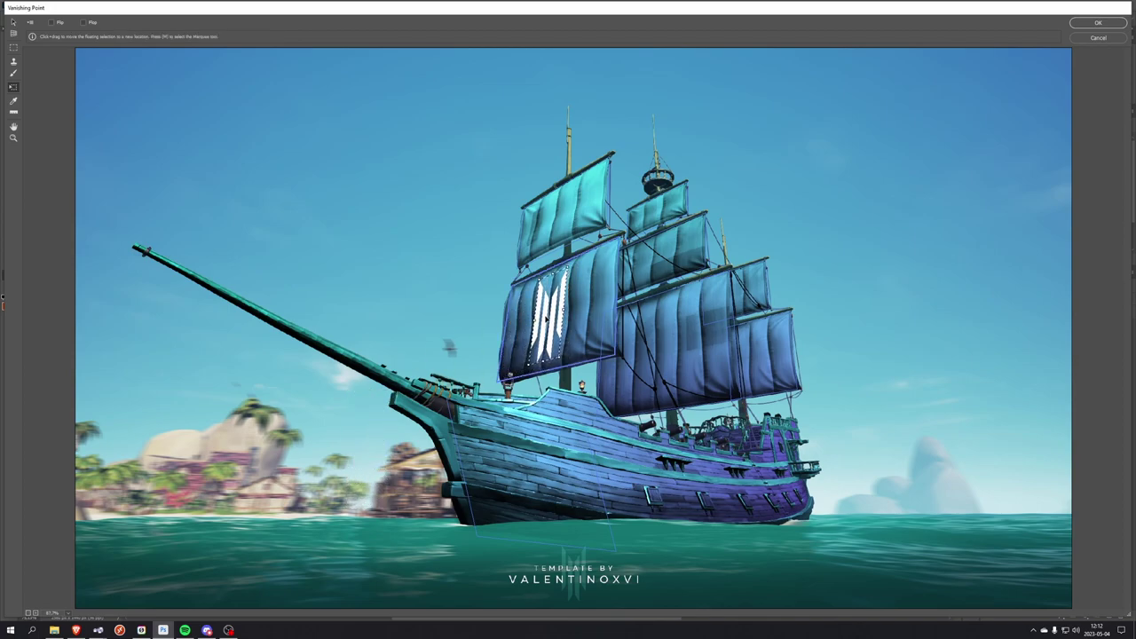
{"action": "left_click_drag", "start_coordinate": [570, 264], "coordinate": [577, 265]}
- Apply the Vanishing Point result and zoom in to check the emblem on the sail
{"action": "left_click", "coordinate": [1096, 23]}
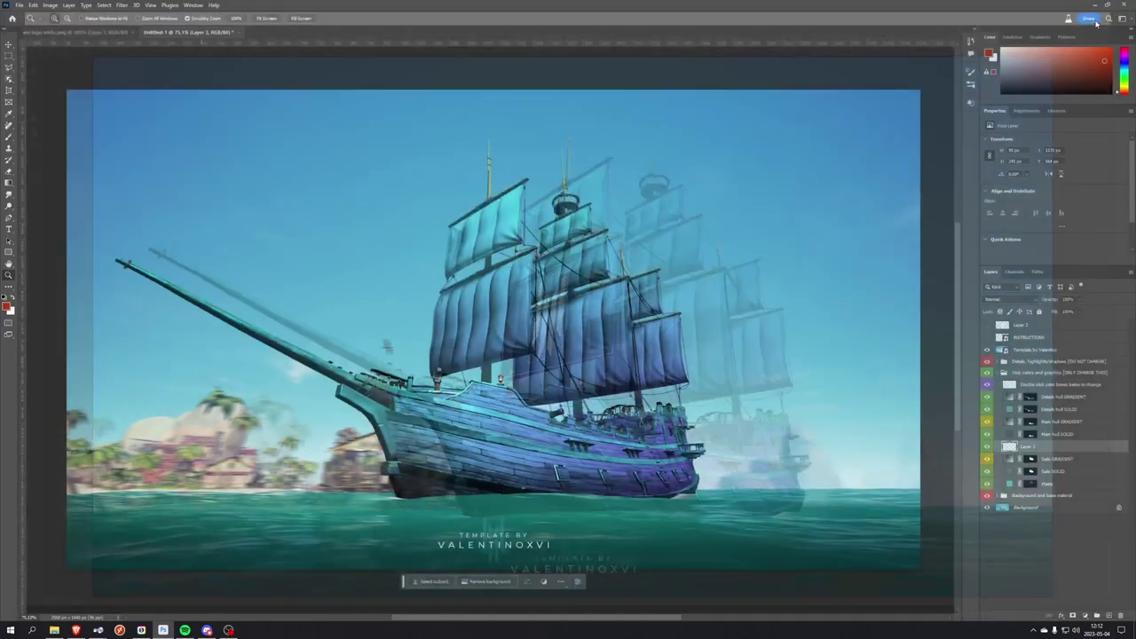
{"action": "left_click", "coordinate": [454, 328]}
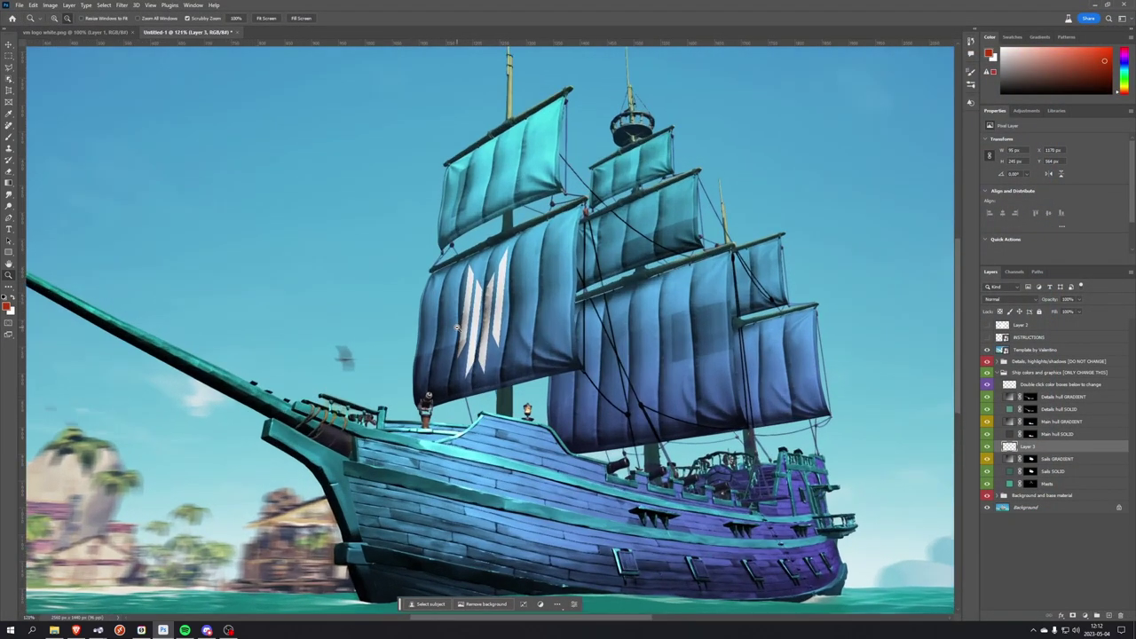
{"action": "left_click", "coordinate": [498, 305], "text": "alt"}
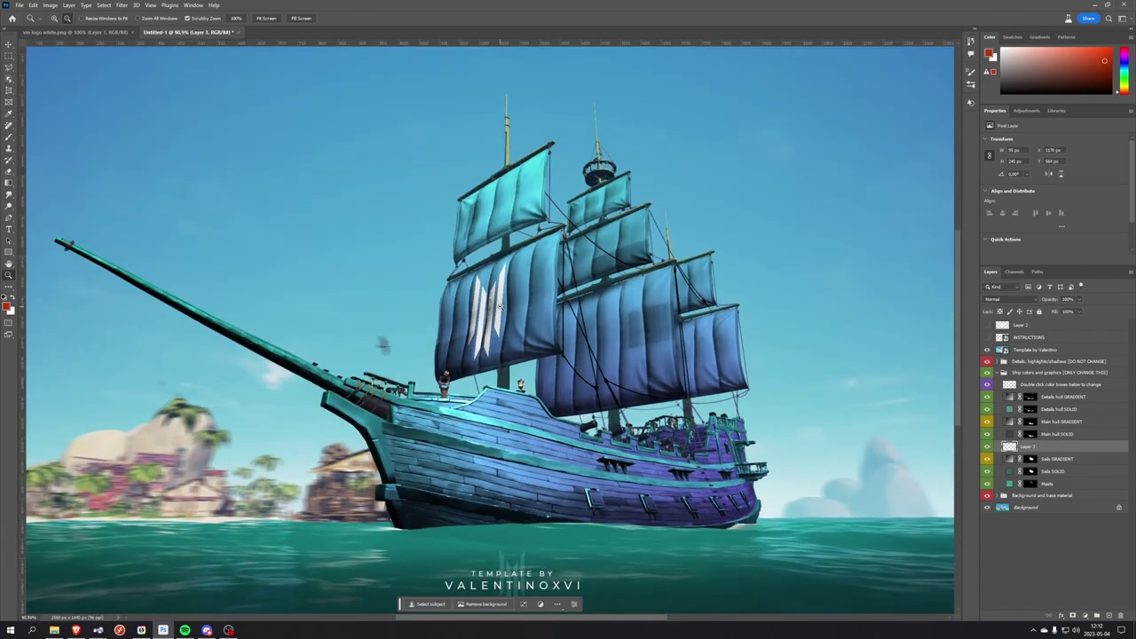
- Give Layer 3 a light cyan Color Overlay style so the sail emblem turns teal
{"action": "double_click", "coordinate": [1116, 448]}
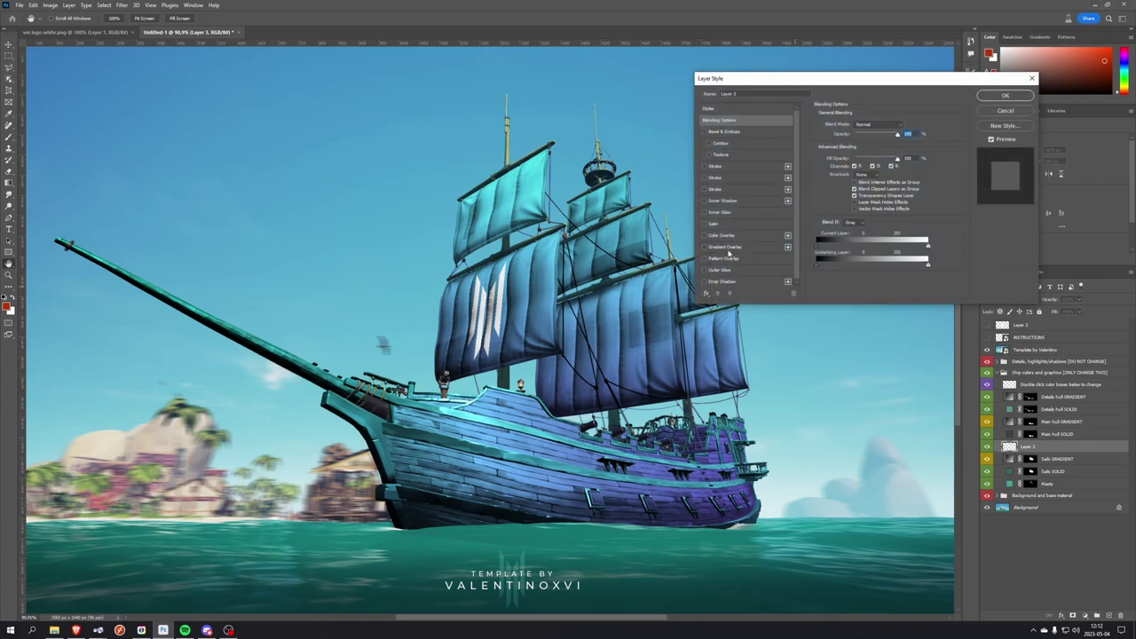
{"action": "left_click", "coordinate": [717, 246]}
{"action": "left_click", "coordinate": [711, 235]}
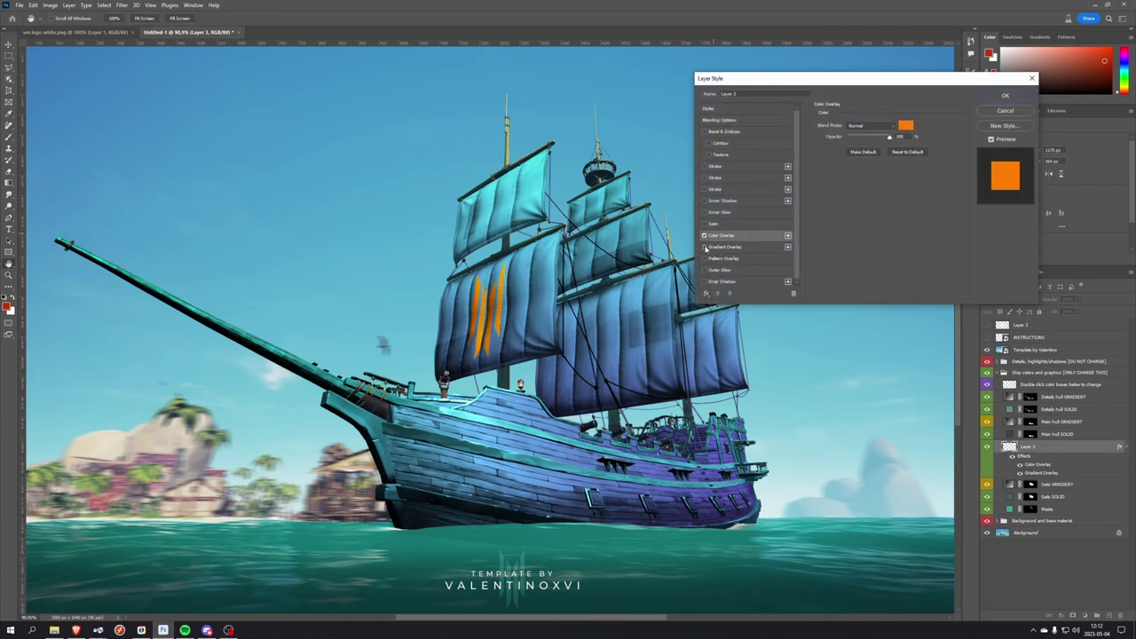
{"action": "left_click", "coordinate": [904, 126]}
{"action": "left_click", "coordinate": [839, 329]}
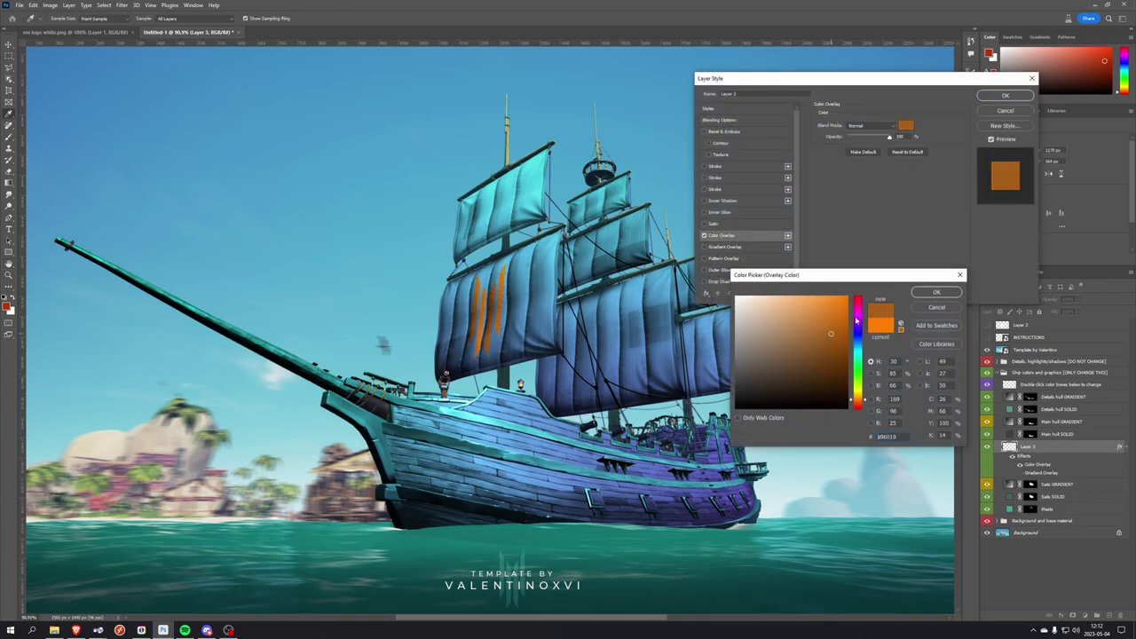
{"action": "left_click", "coordinate": [858, 320]}
{"action": "left_click", "coordinate": [840, 367]}
{"action": "left_click_drag", "start_coordinate": [800, 334], "coordinate": [811, 307]}
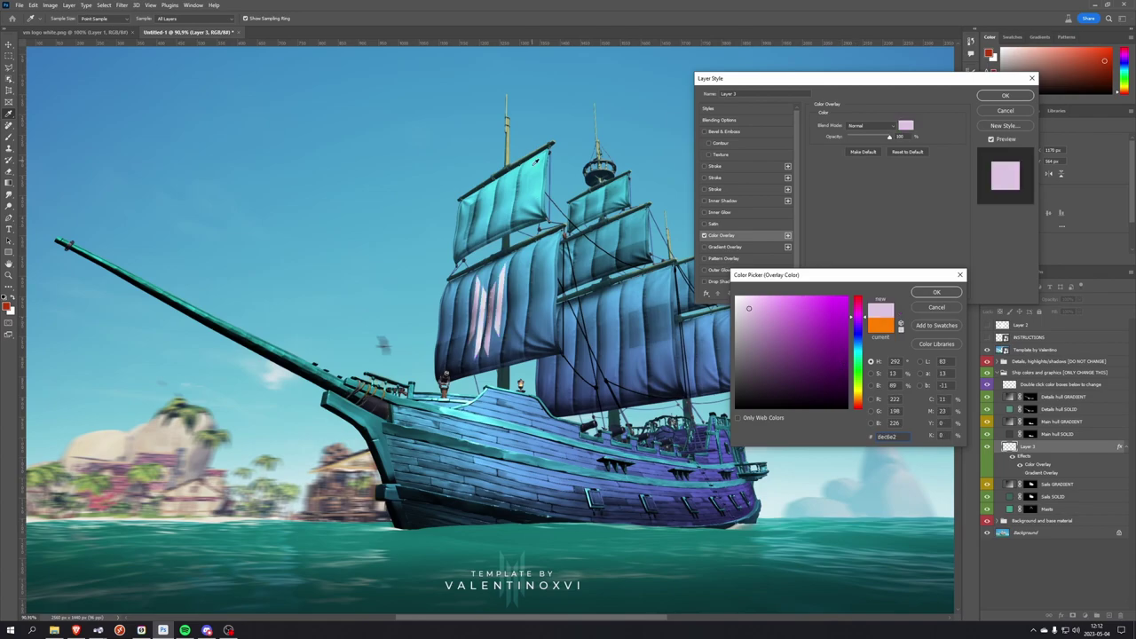
{"action": "left_click", "coordinate": [857, 352]}
{"action": "left_click", "coordinate": [936, 292]}
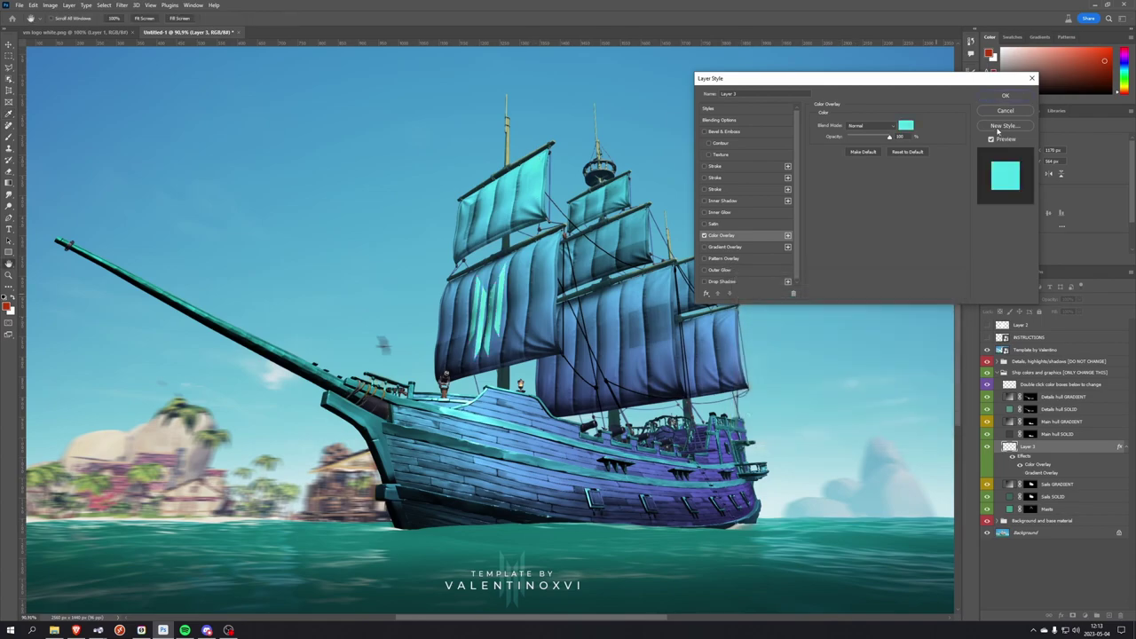
{"action": "left_click", "coordinate": [1005, 95]}
{"action": "scroll", "coordinate": [599, 395], "scroll_direction": "down", "scroll_amount": 3}
{"action": "scroll", "coordinate": [599, 395], "scroll_direction": "up", "scroll_amount": 2}
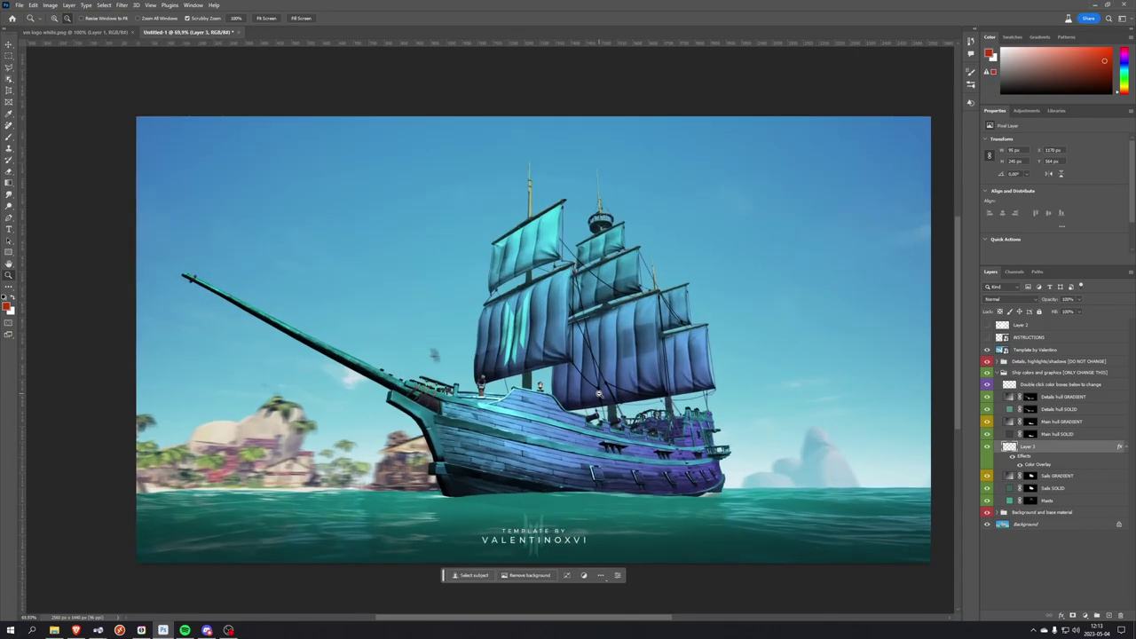